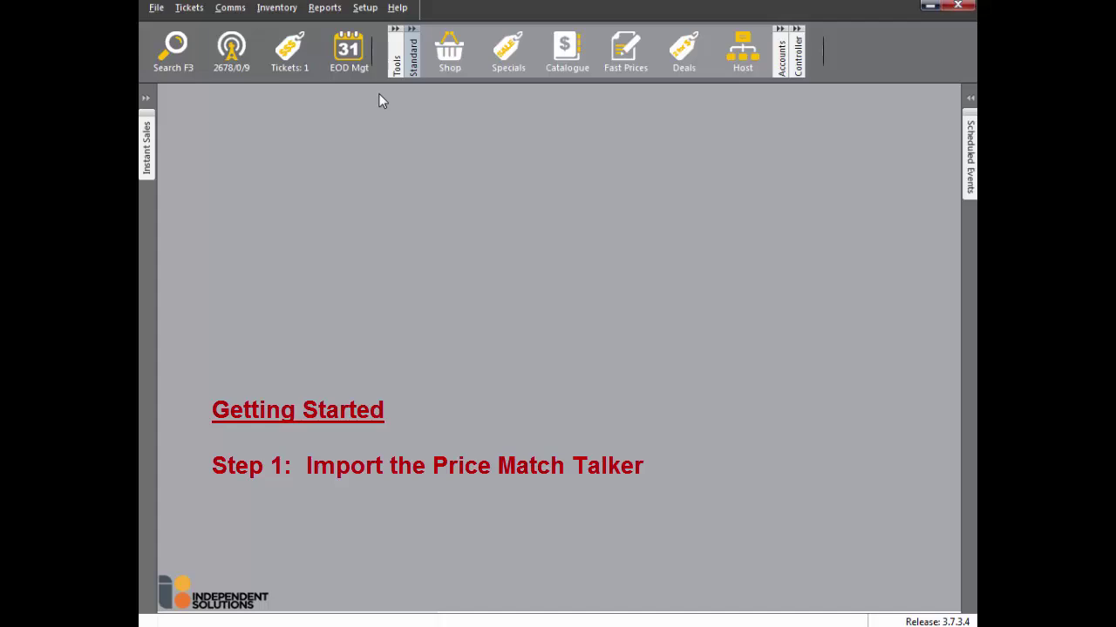
# In System Options, go to Labels > Talkers and start importing a talker type file
pyautogui.click(370, 9)
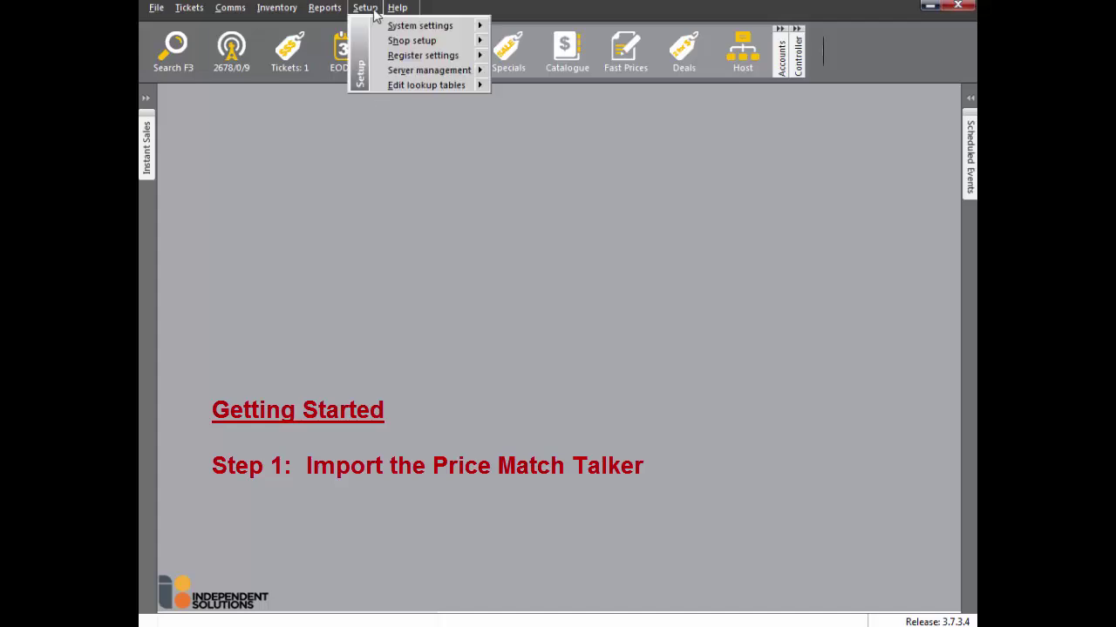
pyautogui.moveTo(386, 26)
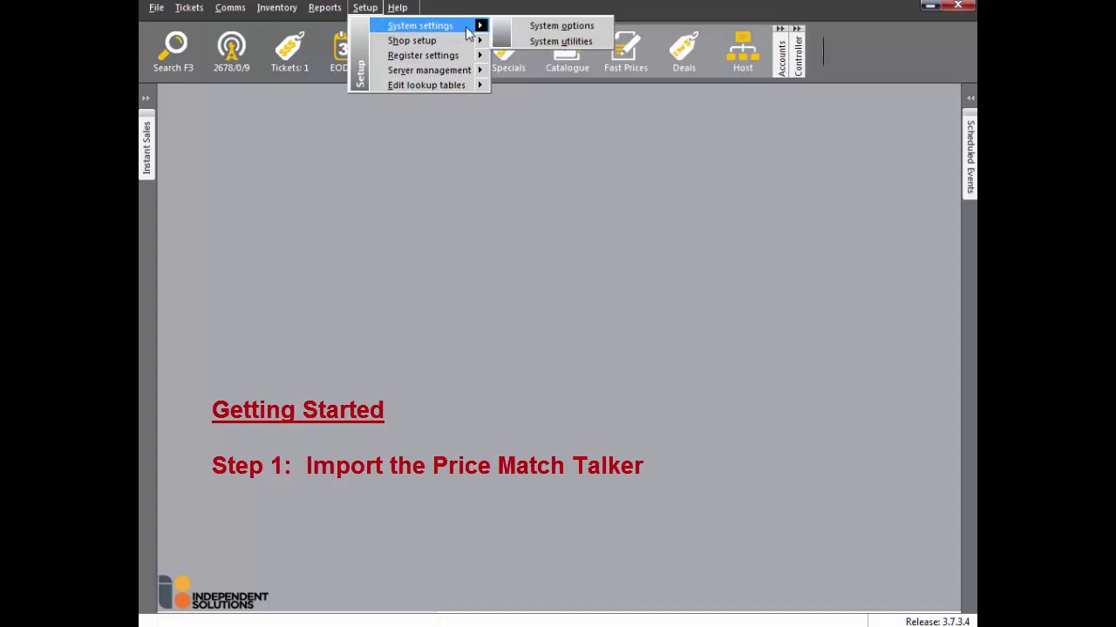
pyautogui.click(523, 27)
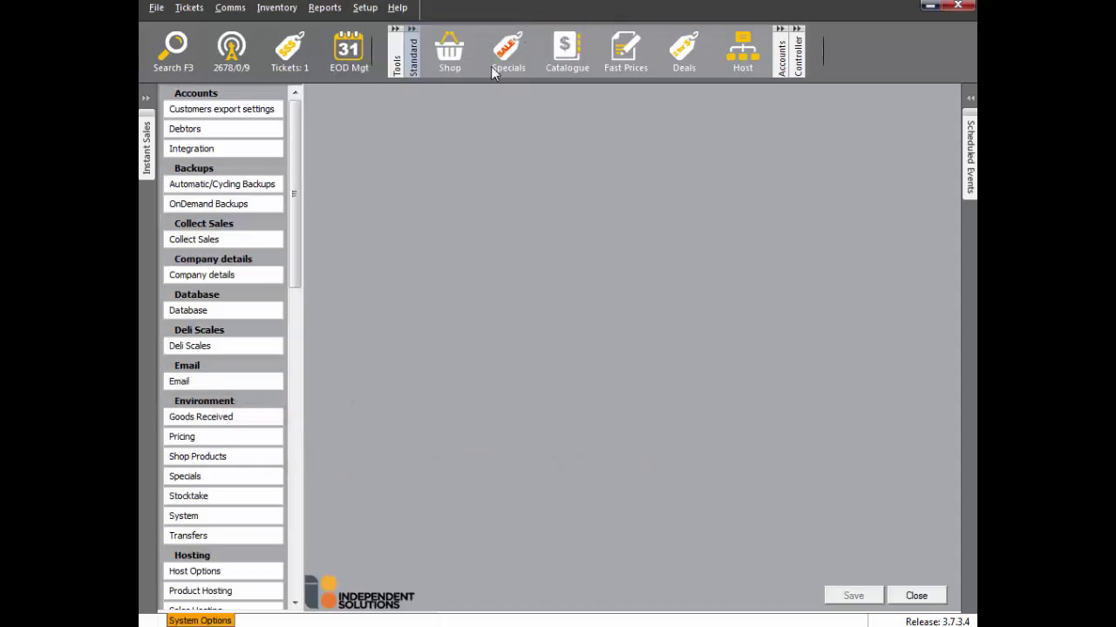
pyautogui.moveTo(298, 220); pyautogui.dragTo(300, 347)
pyautogui.click(240, 380)
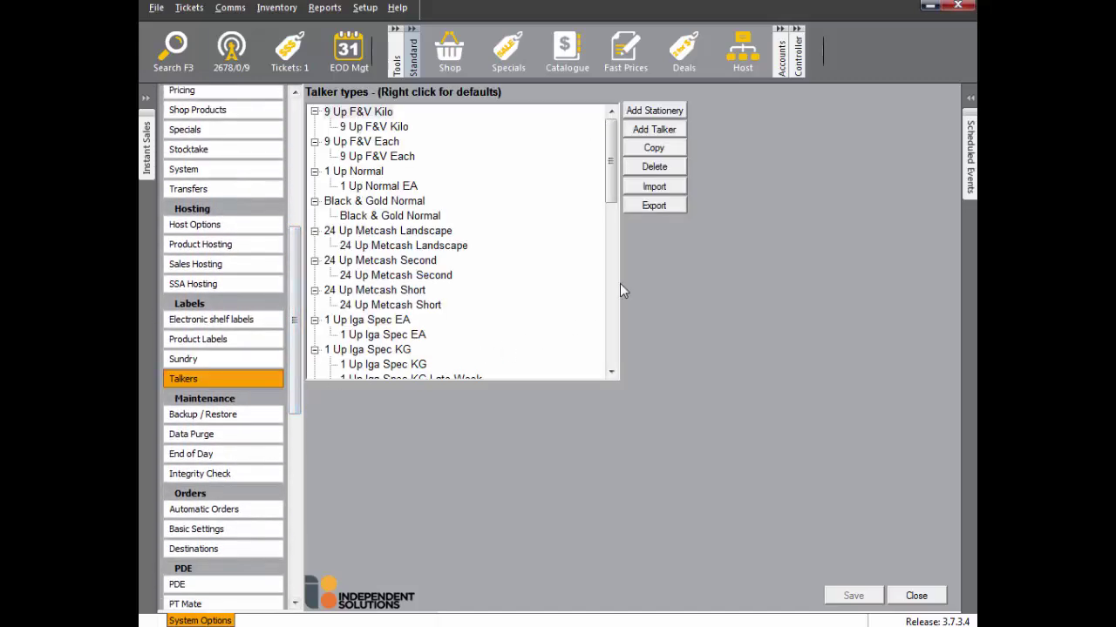
pyautogui.click(675, 187)
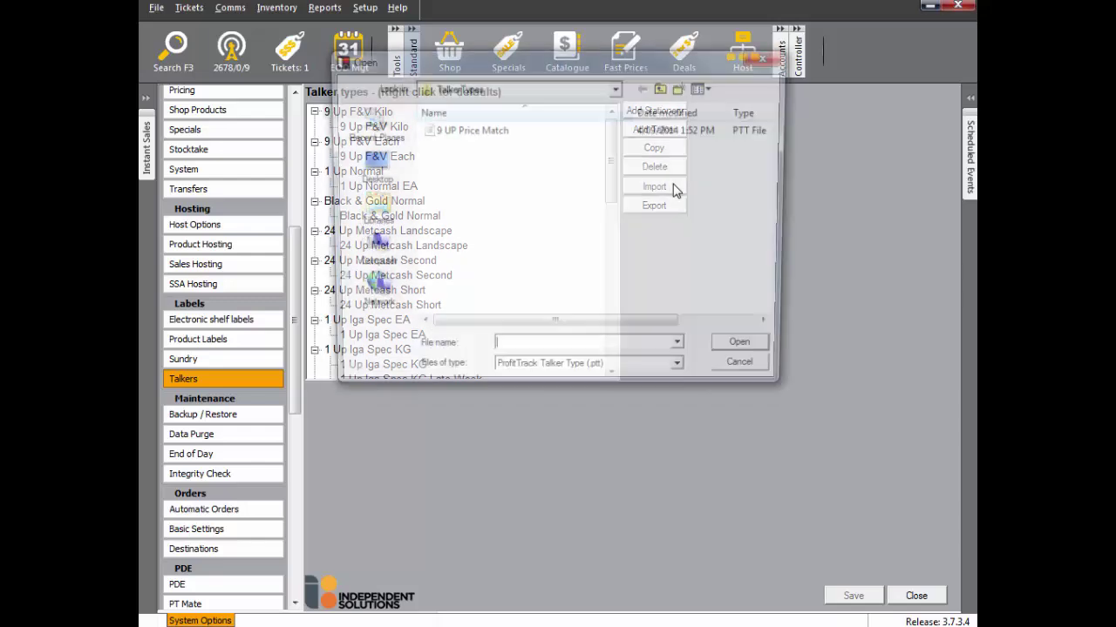
# Browse the Open dialog to ssa\Profittrackserver\RawData\Talker Templates
pyautogui.click(617, 88)
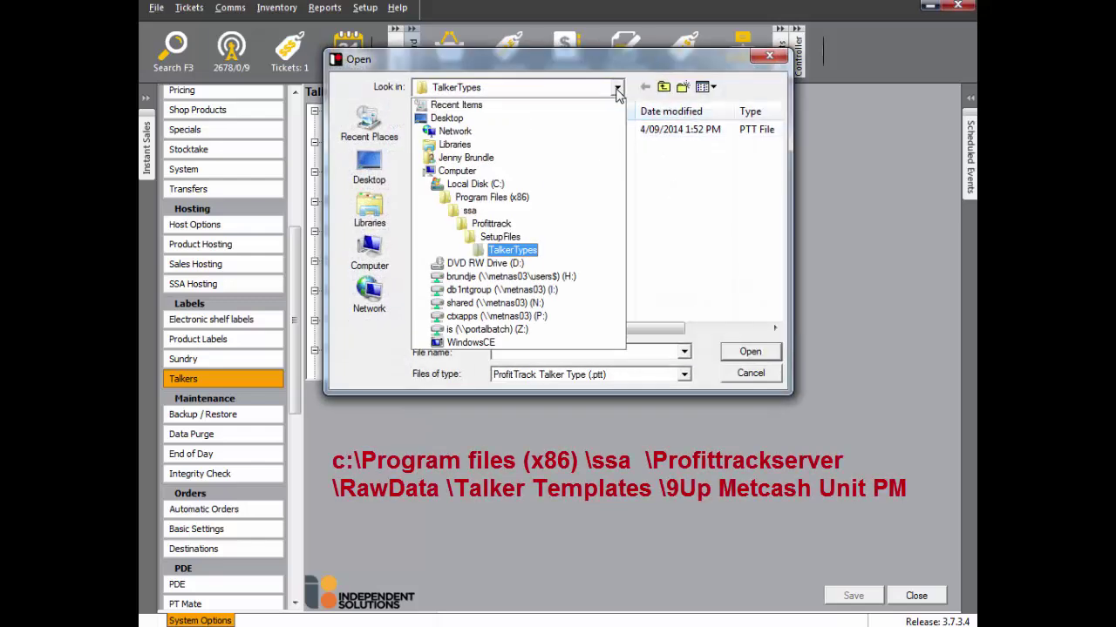
pyautogui.click(478, 213)
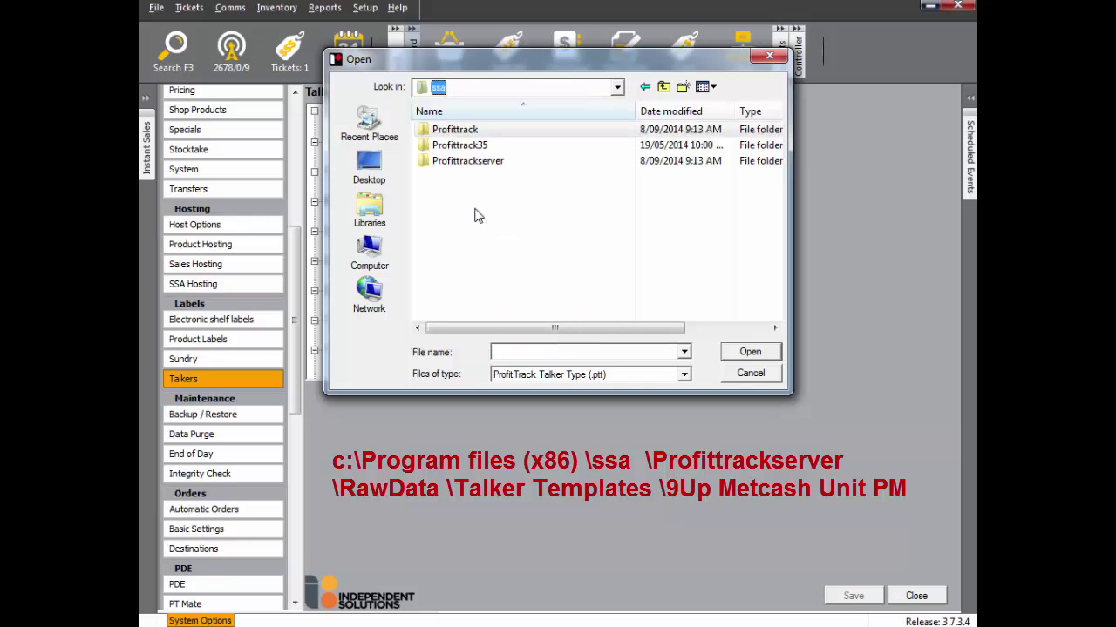
pyautogui.doubleClick(481, 164)
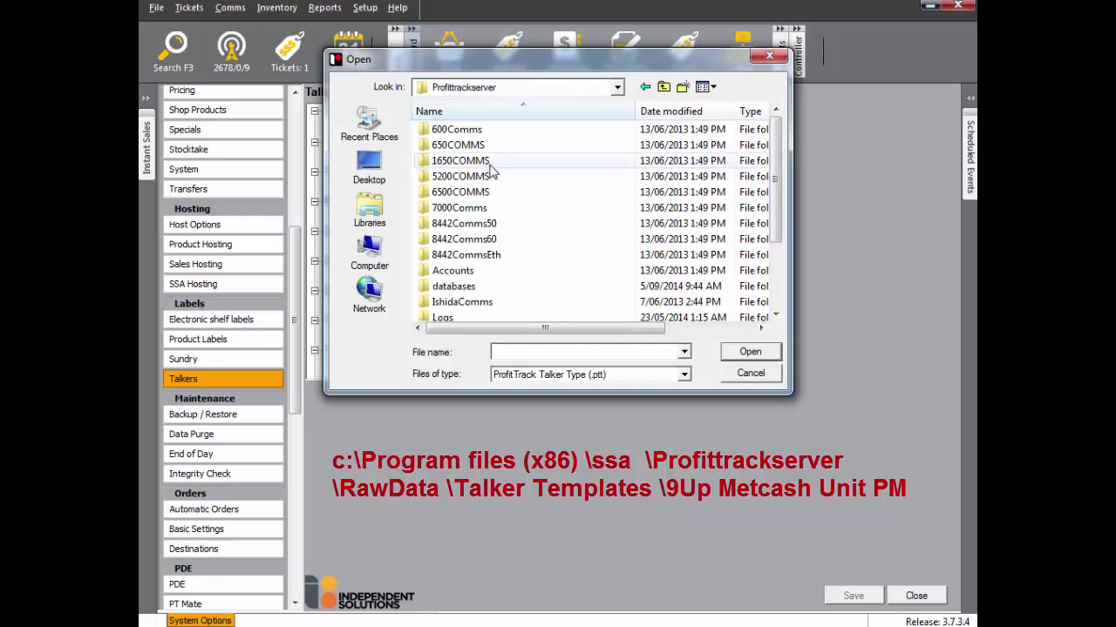
pyautogui.moveTo(771, 201); pyautogui.dragTo(771, 266)
pyautogui.doubleClick(494, 254)
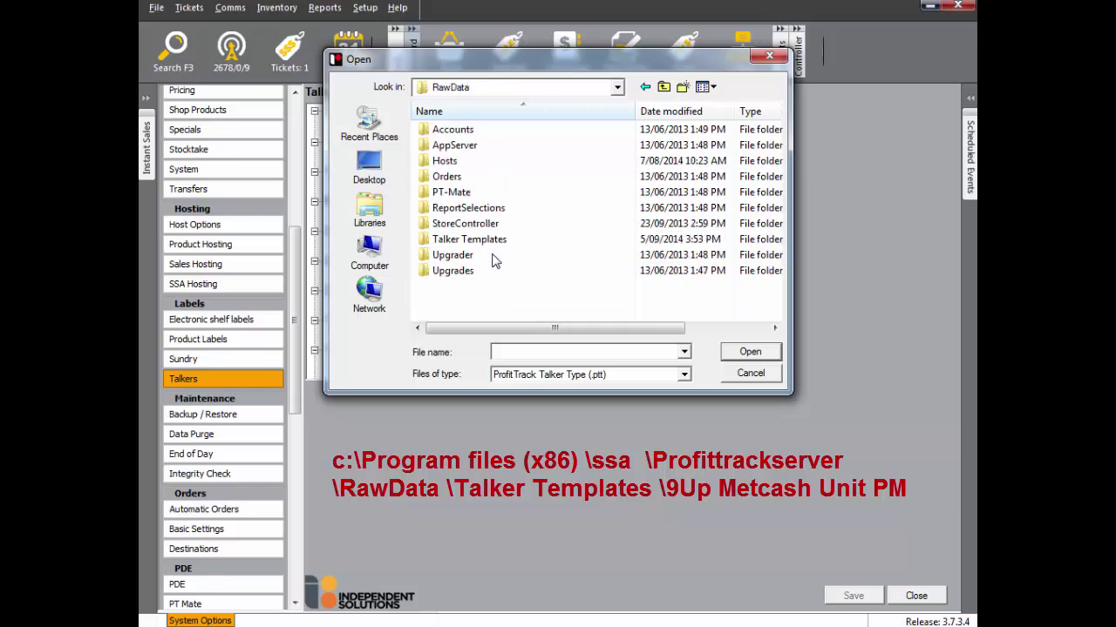
pyautogui.doubleClick(468, 239)
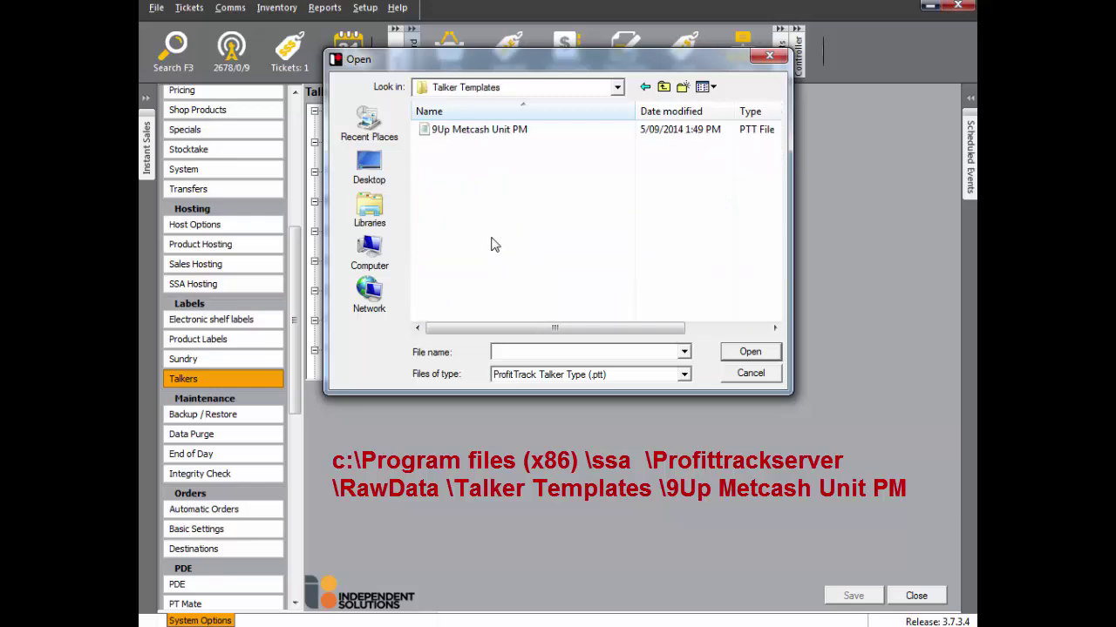
# Import the 9Up Metcash Unit PM talker, save it, and close System Options
pyautogui.doubleClick(501, 130)
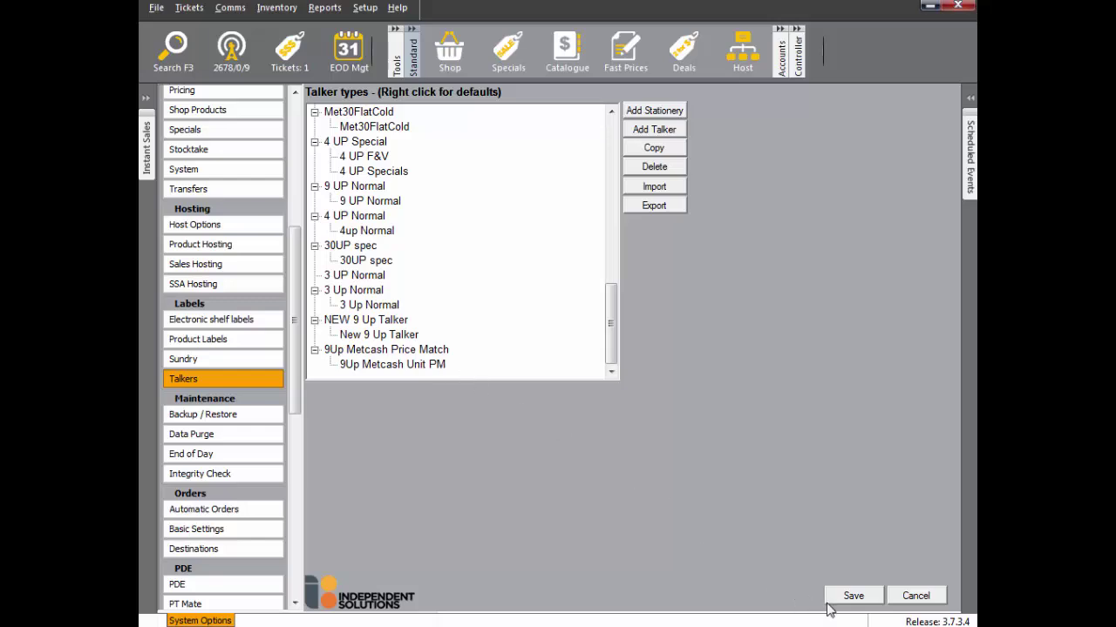
pyautogui.click(876, 598)
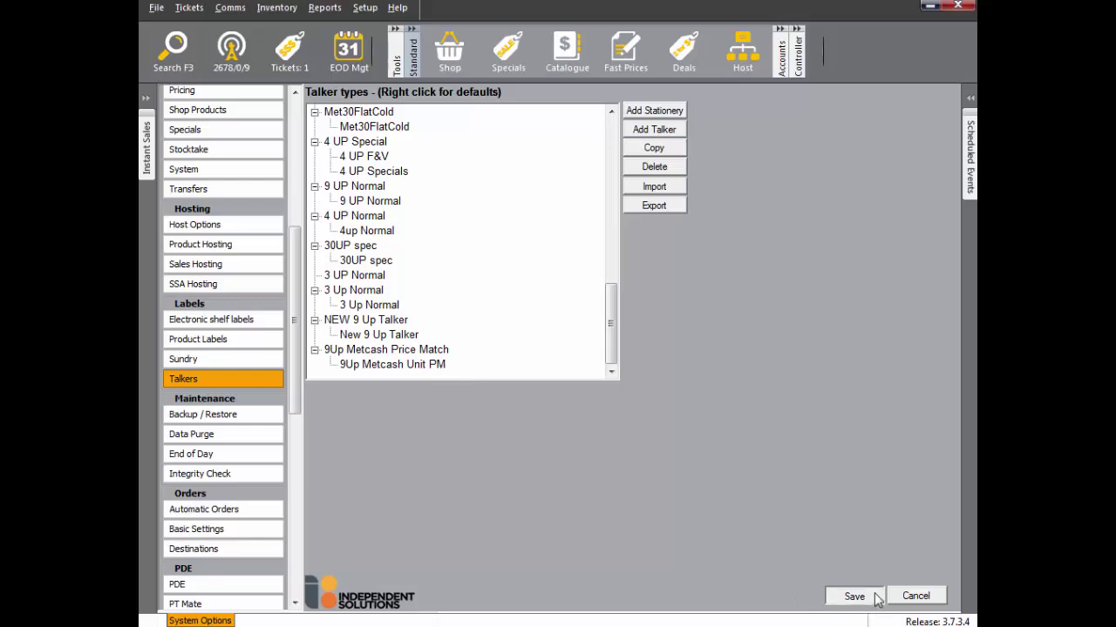
pyautogui.click(937, 600)
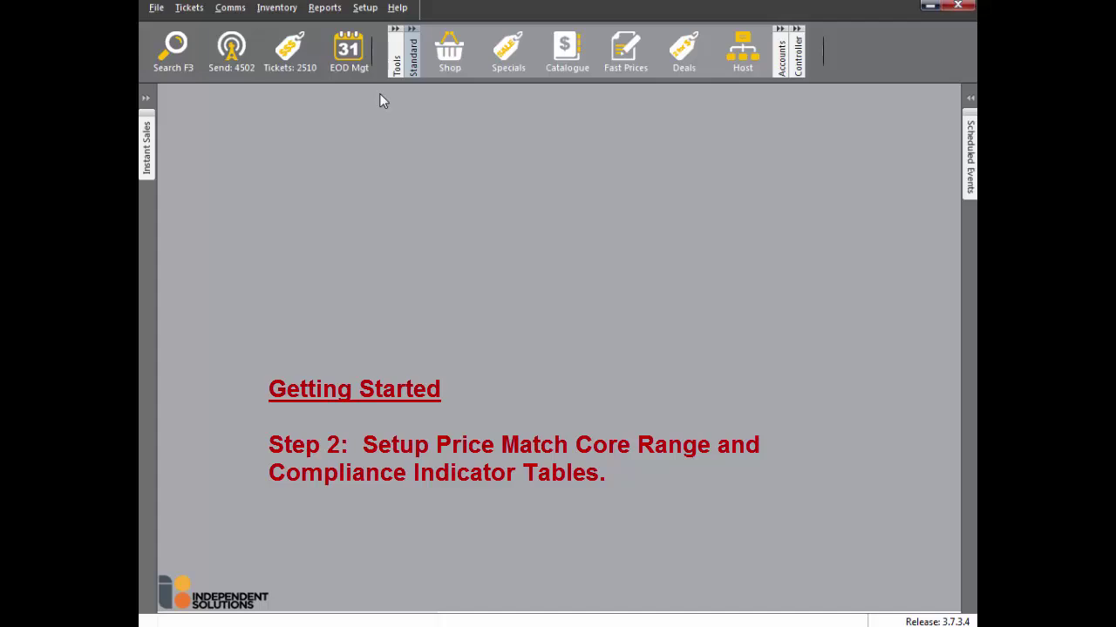
# Open the Core range table under Edit lookup tables > Sundry tables
pyautogui.click(365, 8)
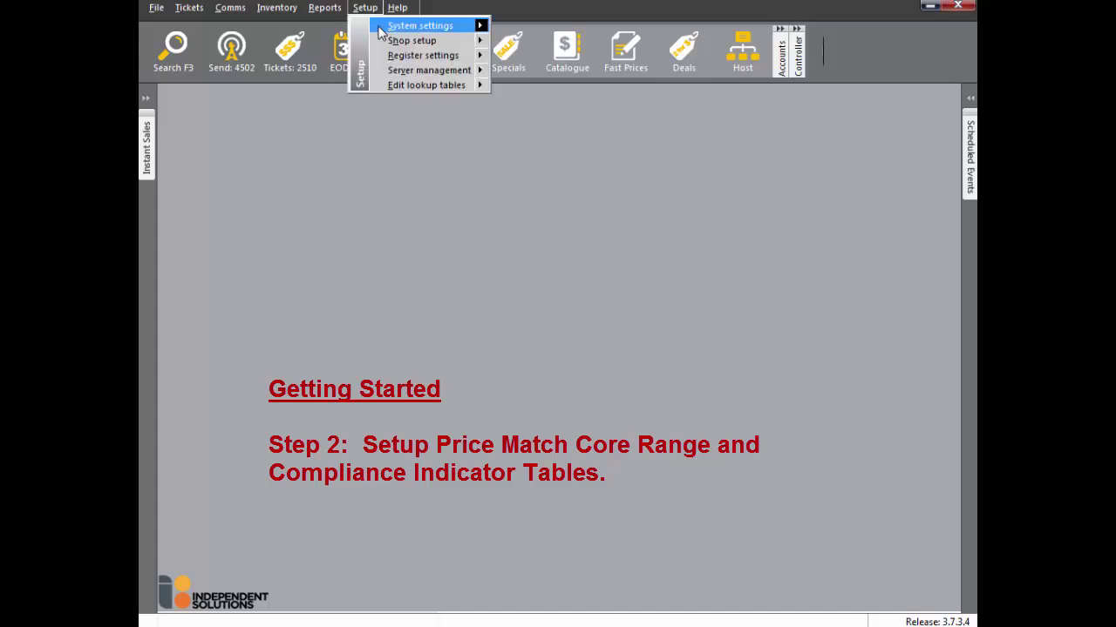
pyautogui.moveTo(396, 87)
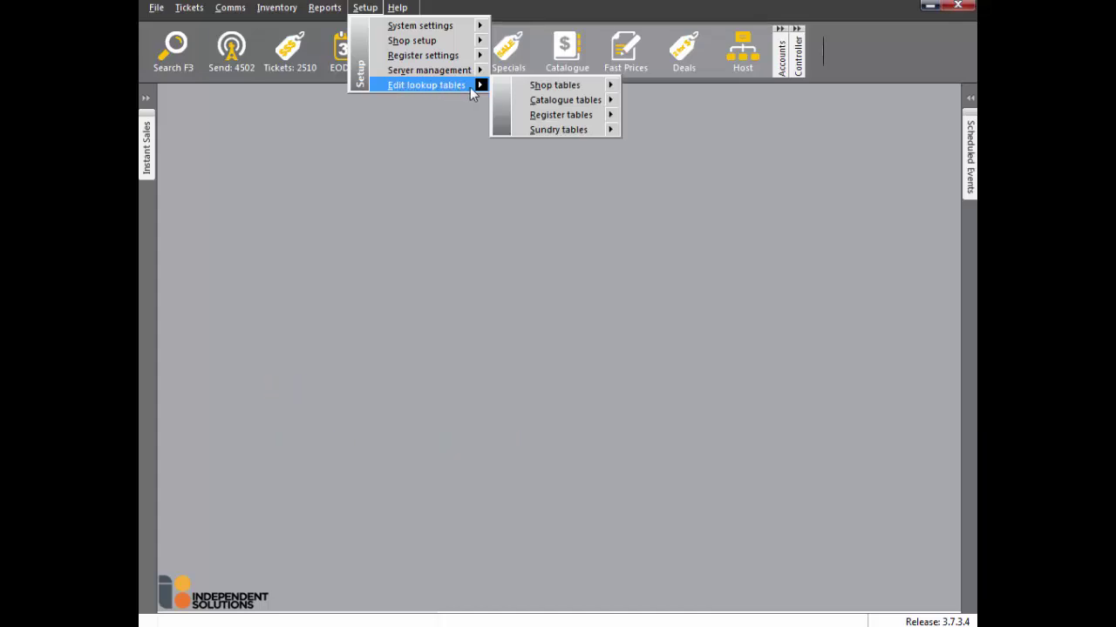
pyautogui.moveTo(566, 129)
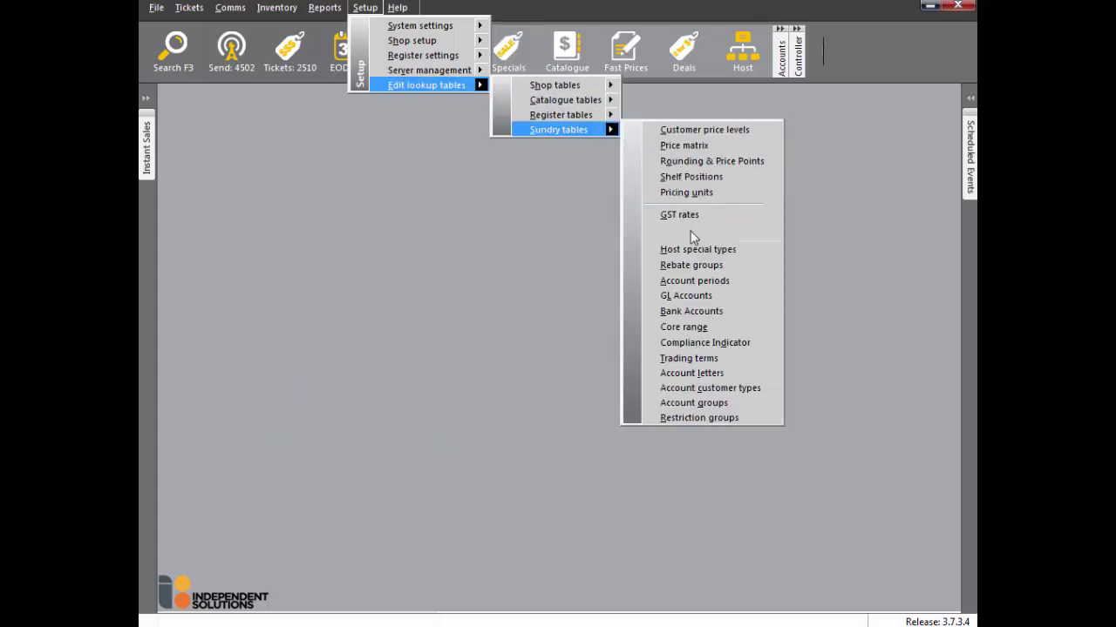
pyautogui.click(736, 327)
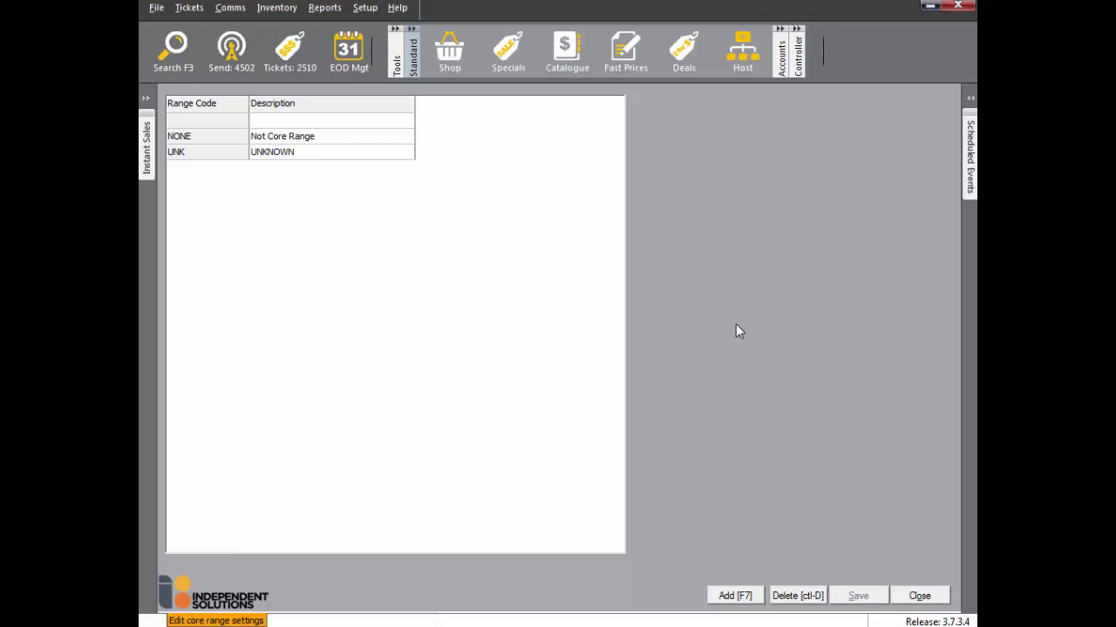
# Add and save core range 1 described PRICE MATCH 1
pyautogui.click(747, 598)
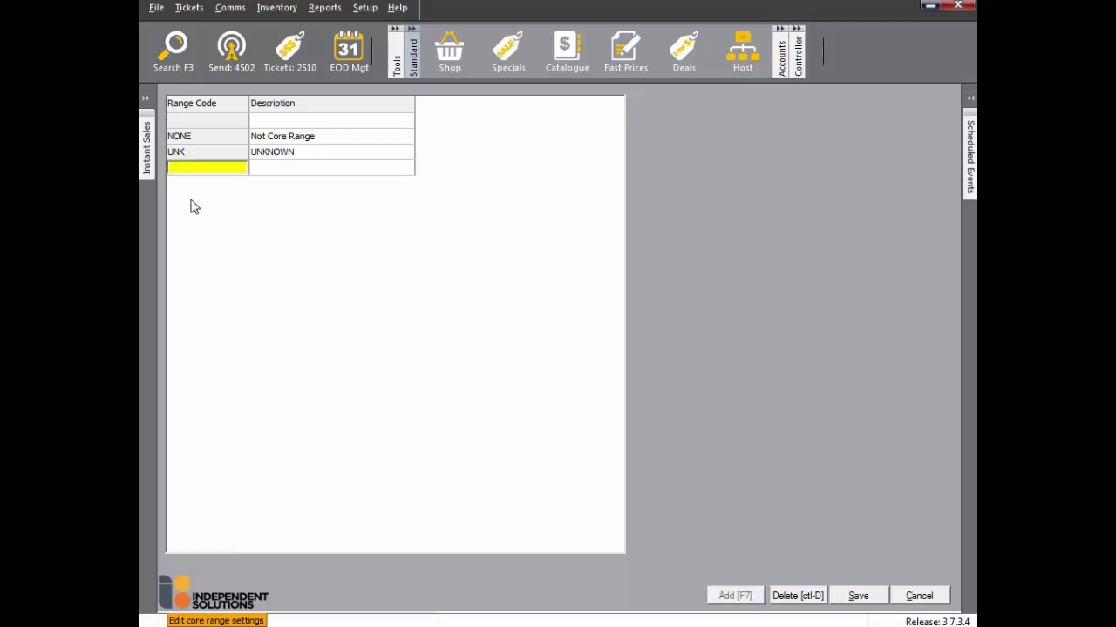
pyautogui.write('1')
pyautogui.click(273, 169)
pyautogui.write('PRICE MATCH')
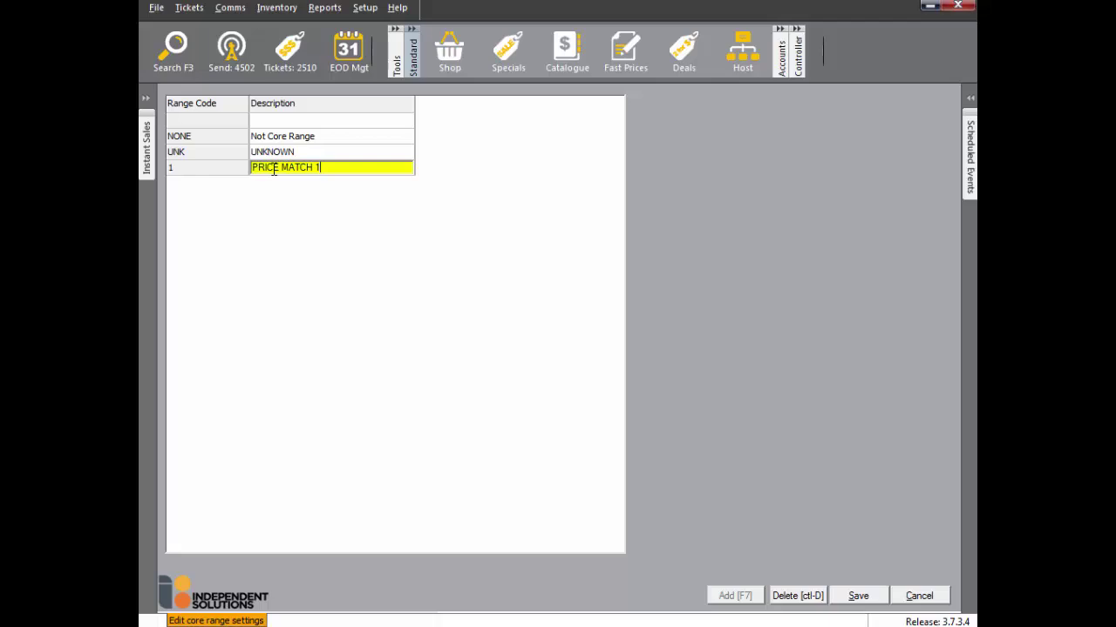
pyautogui.click(882, 598)
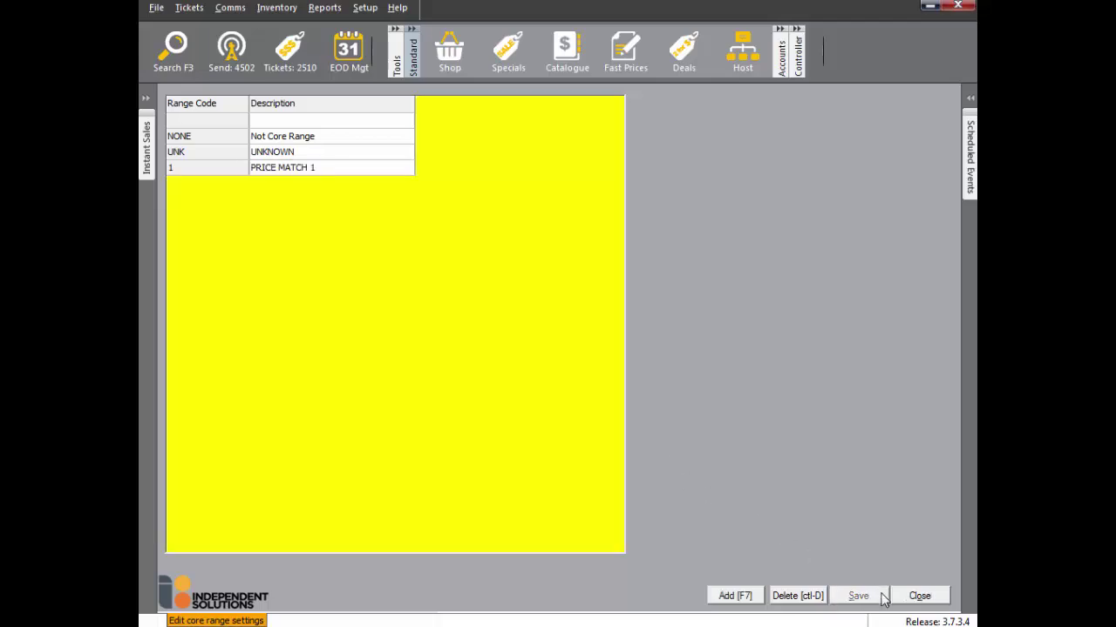
# Add and save core range 2 described PRICE MATCH 2
pyautogui.click(751, 600)
pyautogui.click(209, 183)
pyautogui.write('2')
pyautogui.click(270, 188)
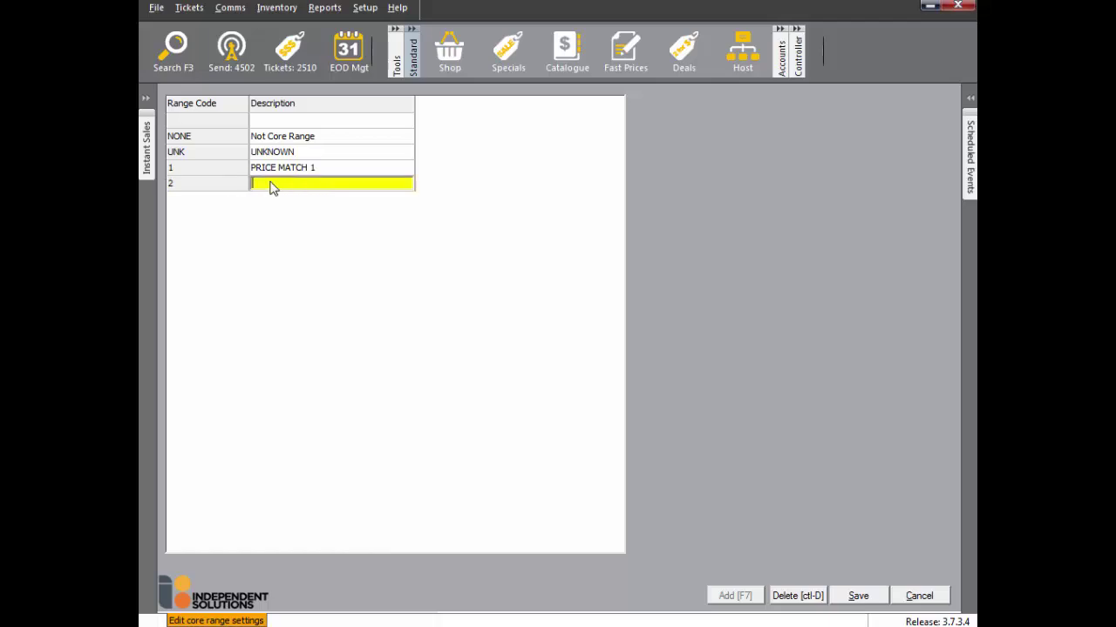
pyautogui.write('PRICE MATCH')
pyautogui.click(859, 596)
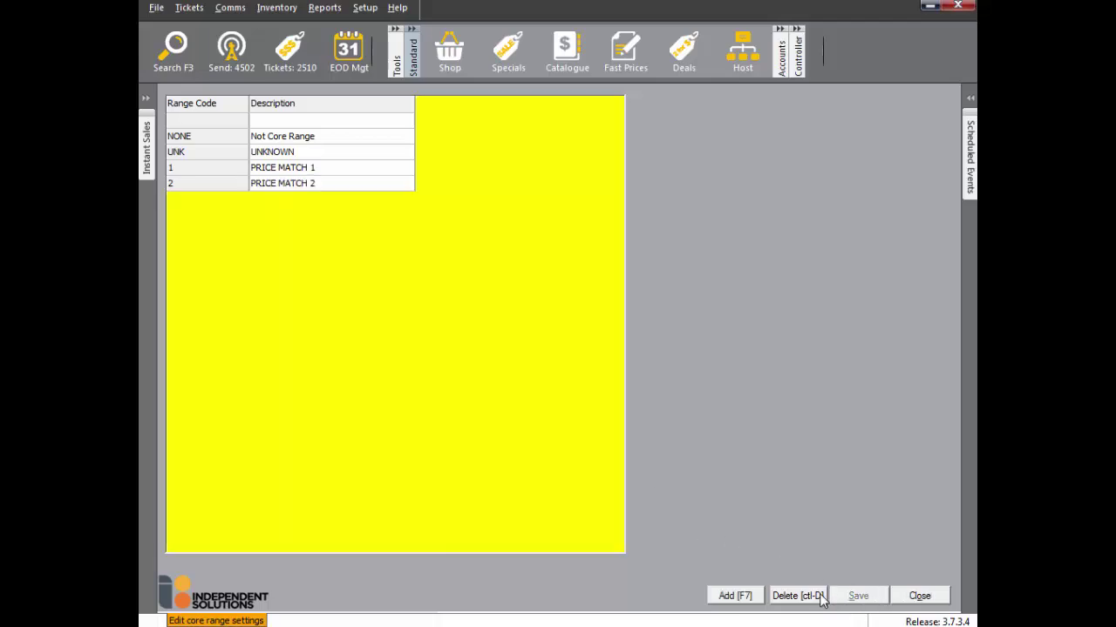
# Add and save core range 3 described PRICE MATCH 3, then close the table
pyautogui.click(735, 596)
pyautogui.write('3')
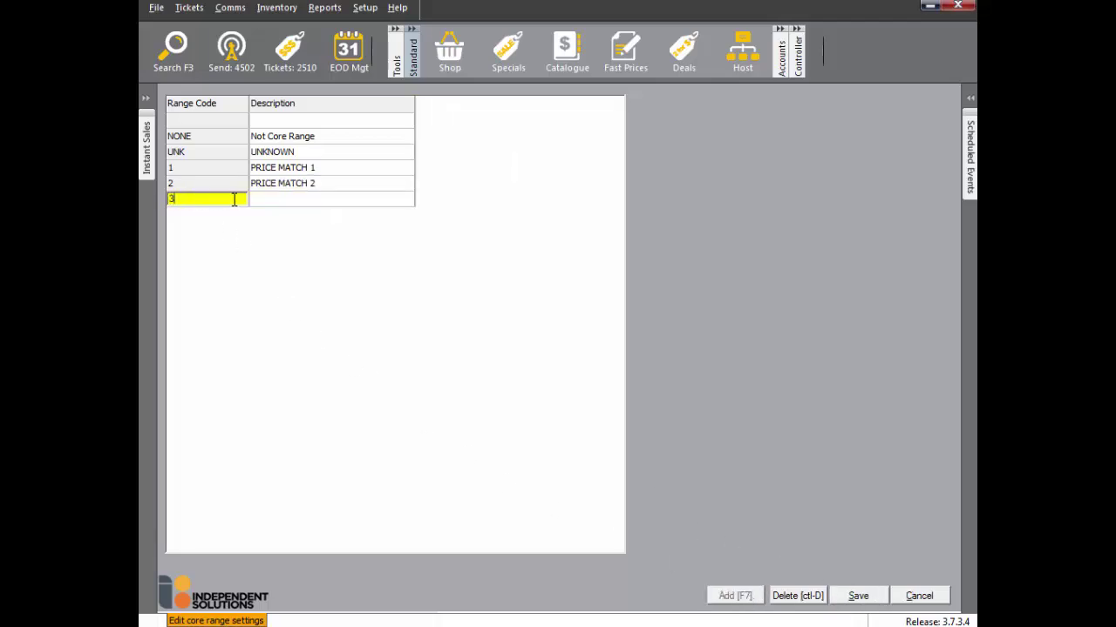
pyautogui.click(276, 204)
pyautogui.write('PRICE MATCH 3')
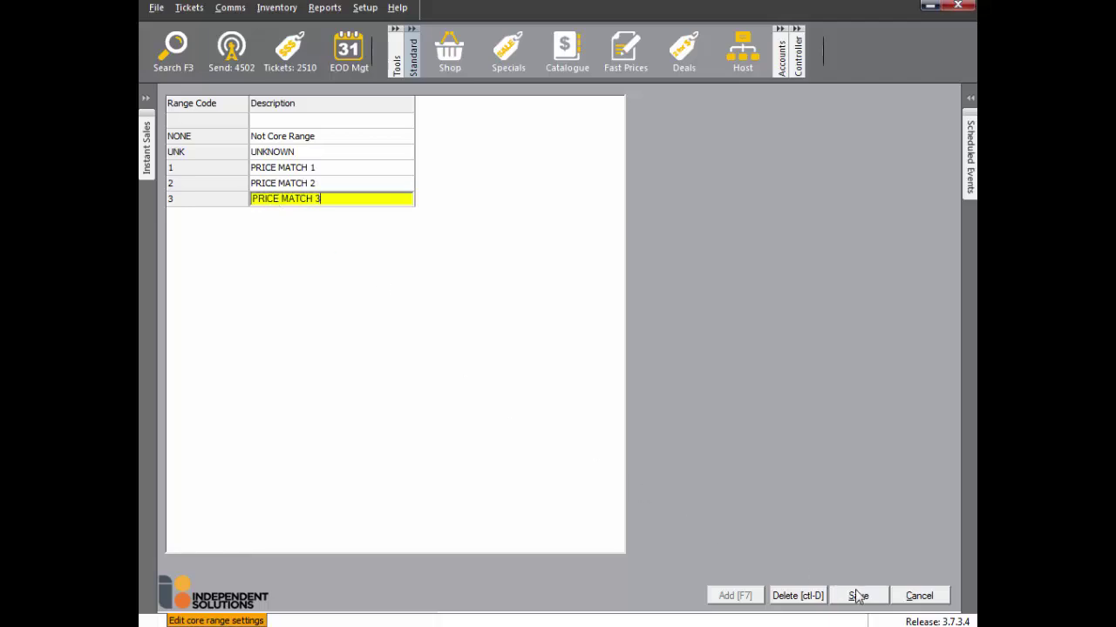
pyautogui.click(858, 597)
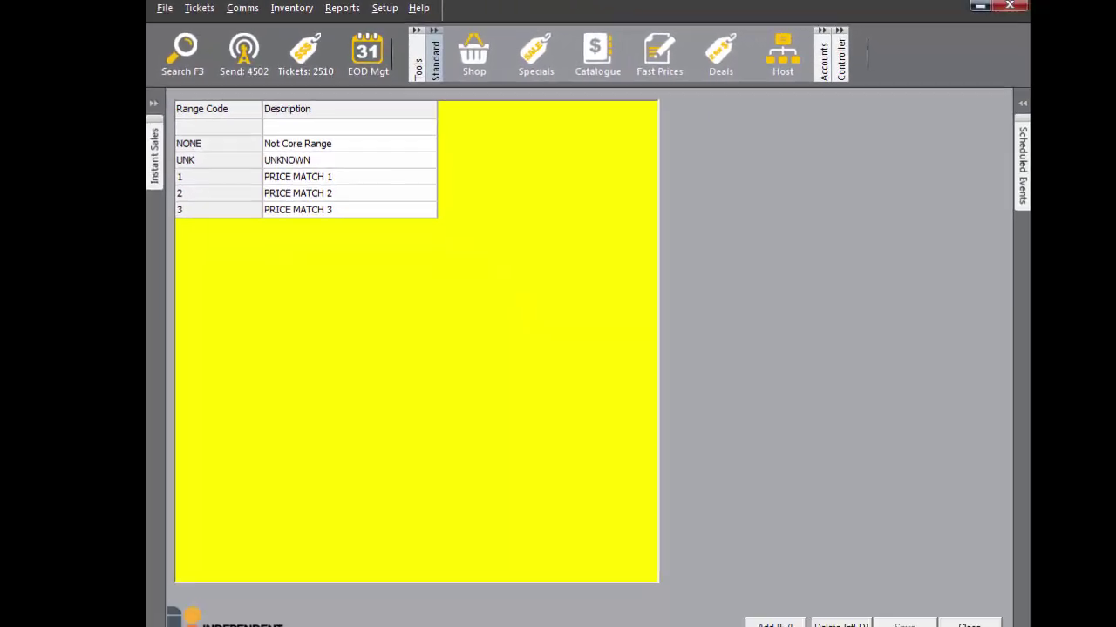
pyautogui.click(902, 602)
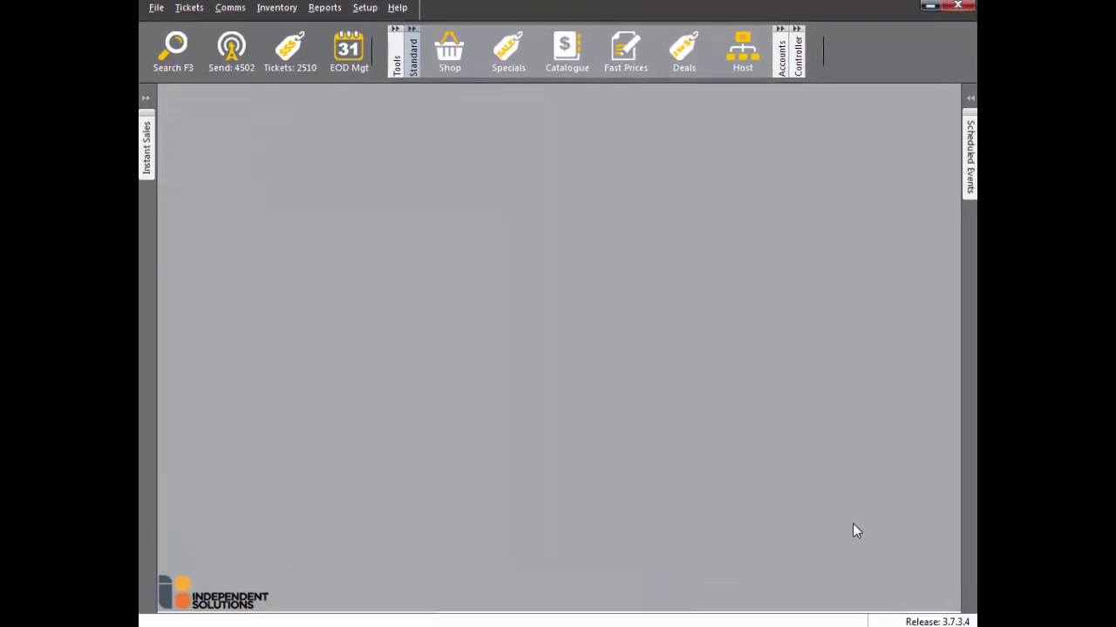
# Open the Compliance Indicator table under Edit lookup tables > Sundry tables
pyautogui.click(365, 7)
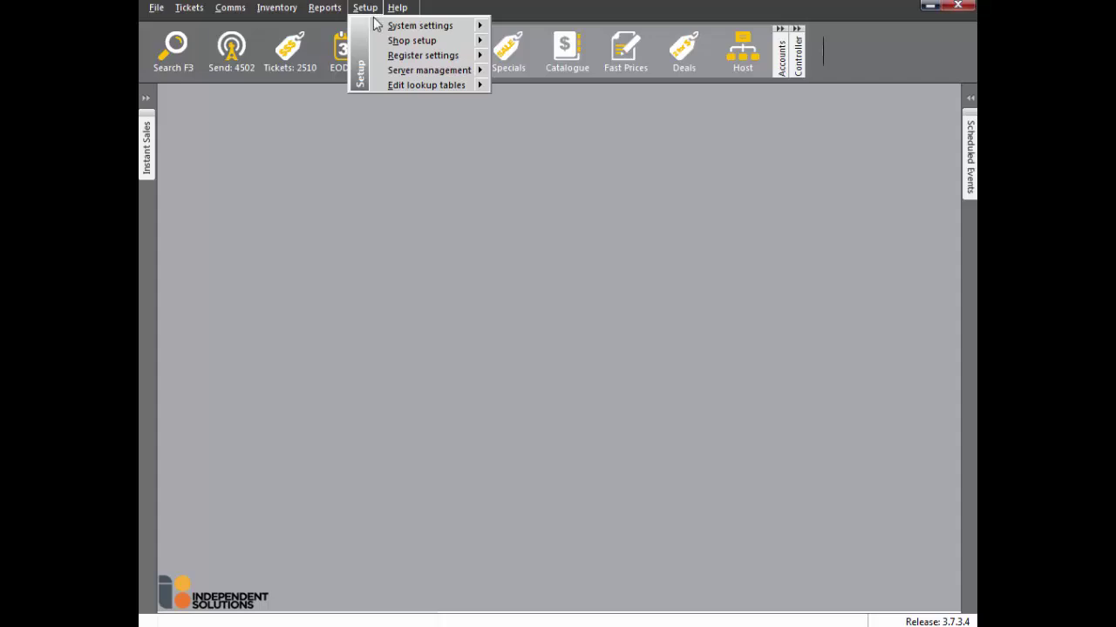
pyautogui.moveTo(398, 87)
pyautogui.moveTo(546, 129)
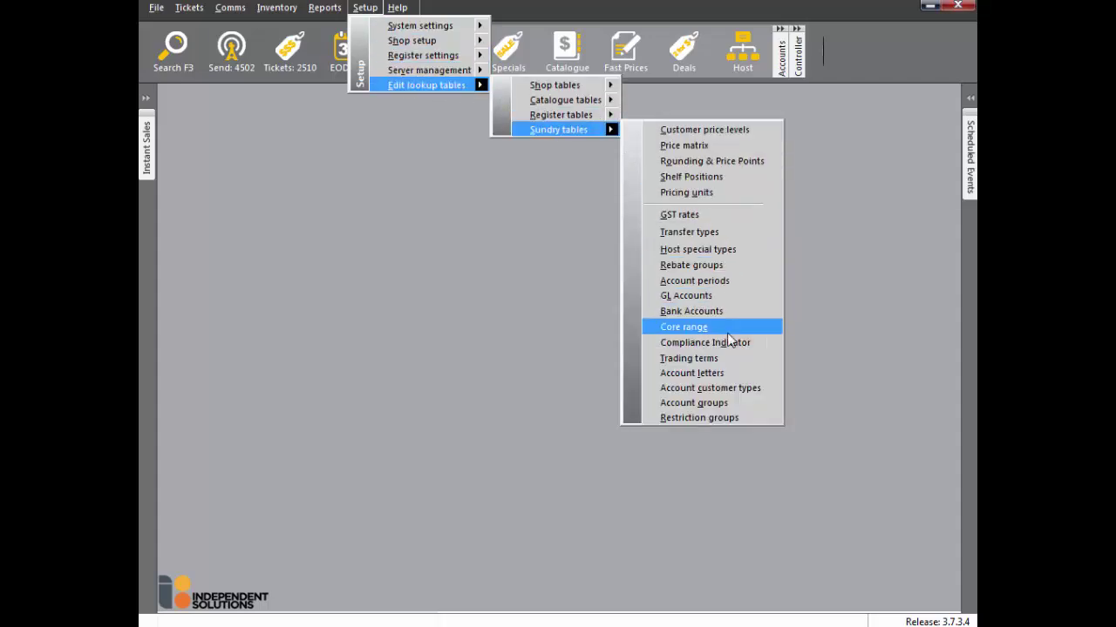
pyautogui.click(752, 346)
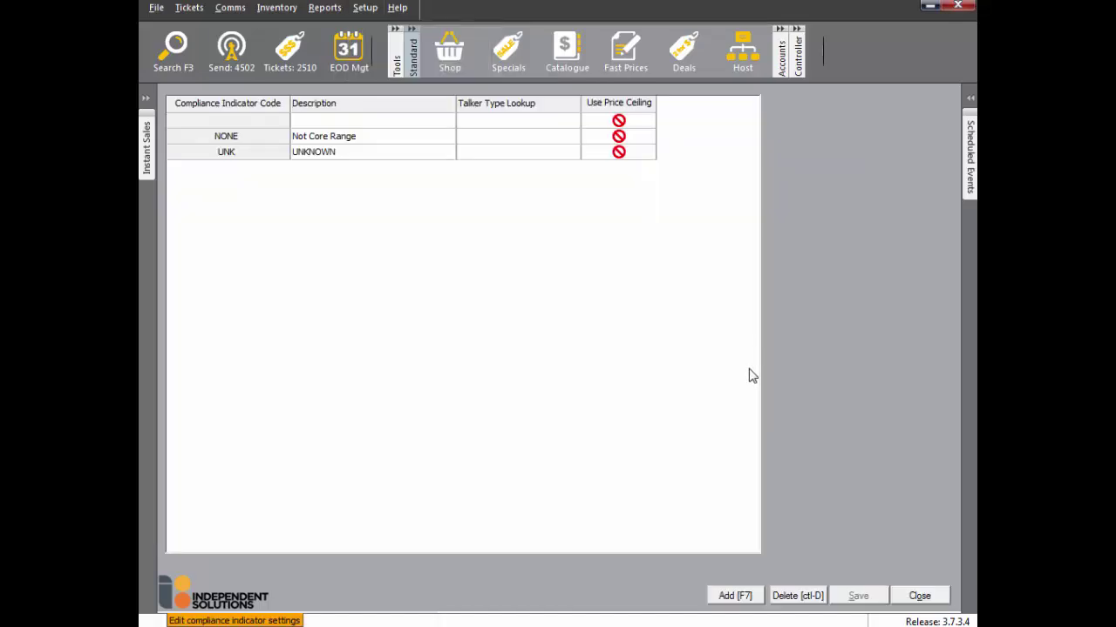
# Add and save indicator 1, PRICE MATCH 1, with 9 UP Price Match talker and price ceiling
pyautogui.click(735, 596)
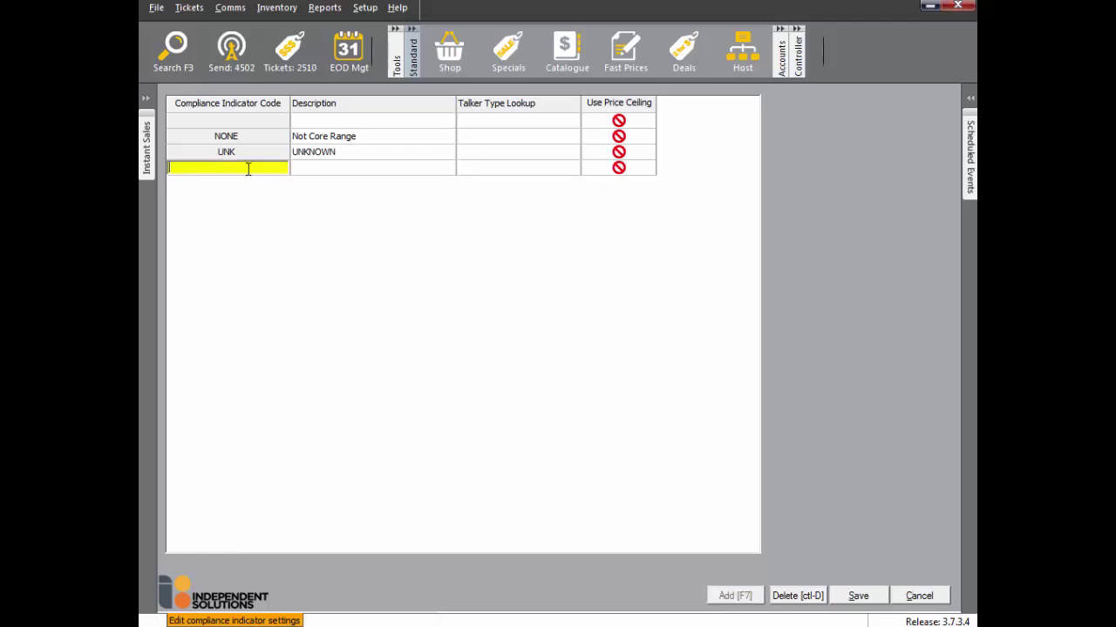
pyautogui.click(377, 170)
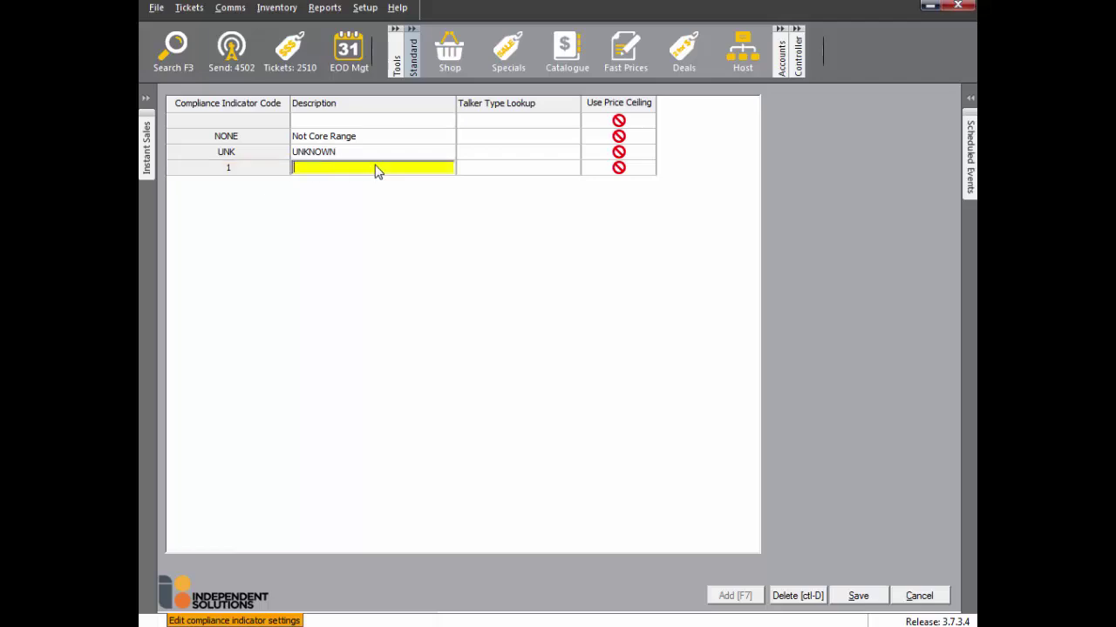
pyautogui.write('PRICE MATCH 1')
pyautogui.click(531, 170)
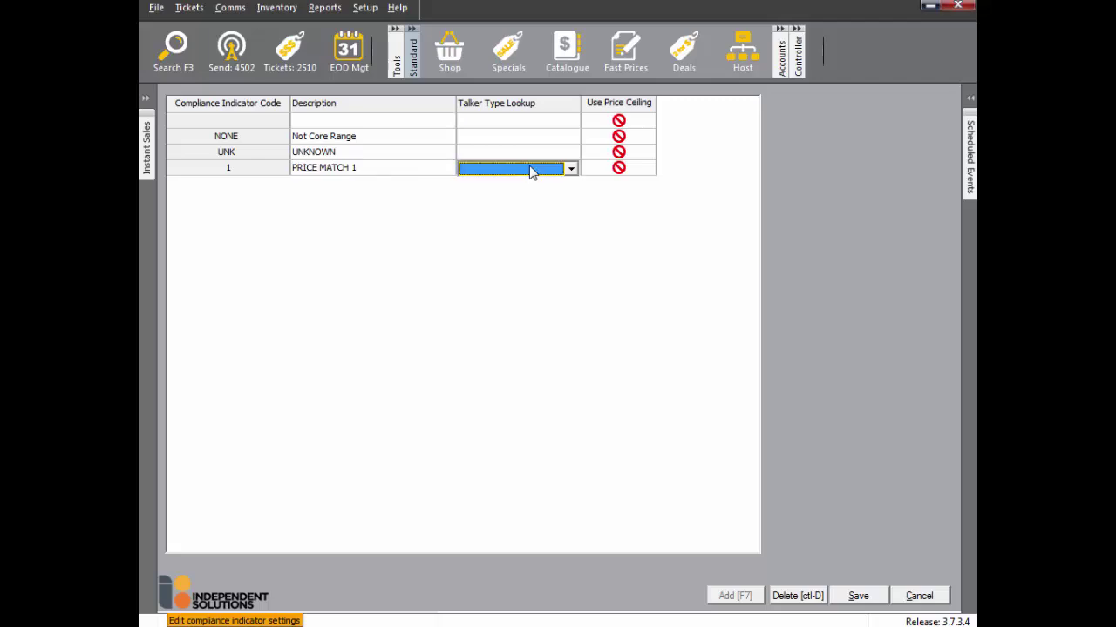
pyautogui.click(571, 171)
pyautogui.moveTo(573, 216); pyautogui.dragTo(573, 277)
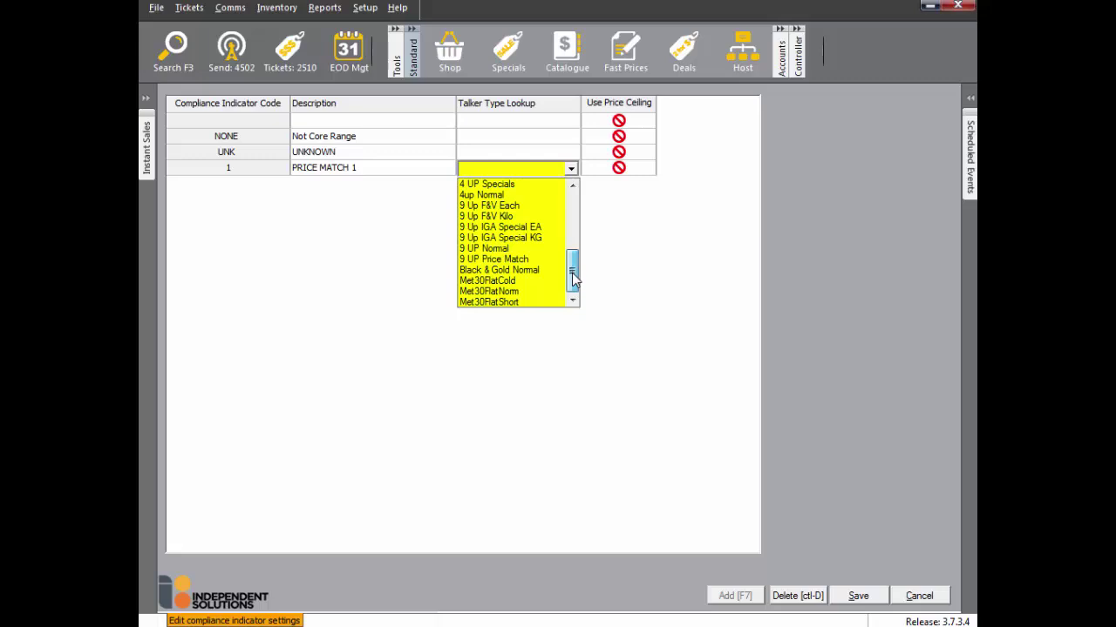
pyautogui.click(521, 260)
pyautogui.click(600, 174)
pyautogui.click(600, 174)
pyautogui.click(867, 598)
# Add and save indicator 2, PRICE MATCH 2, with 9 UP Price Match talker and price ceiling
pyautogui.click(740, 598)
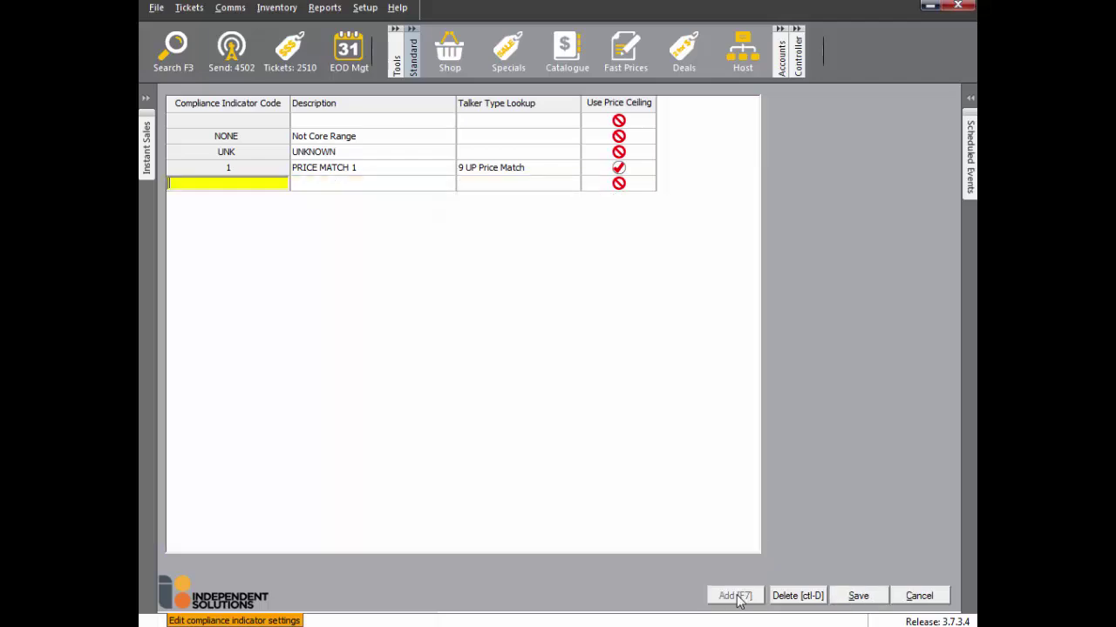
pyautogui.write('2')
pyautogui.click(316, 186)
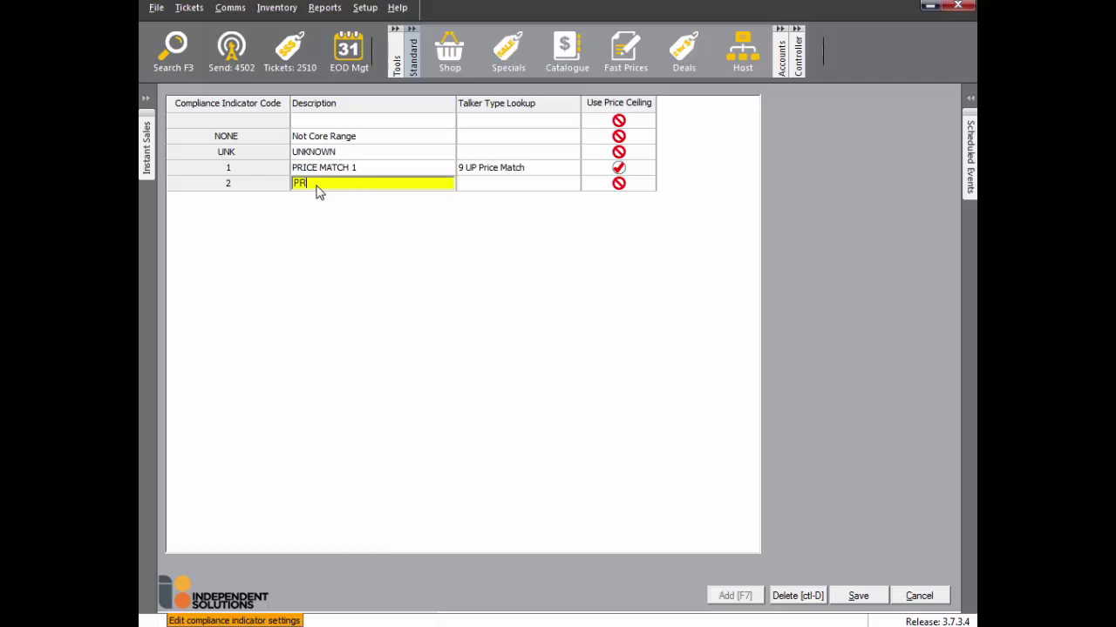
pyautogui.write('PRICE MATCH 2')
pyautogui.click(517, 186)
pyautogui.click(570, 185)
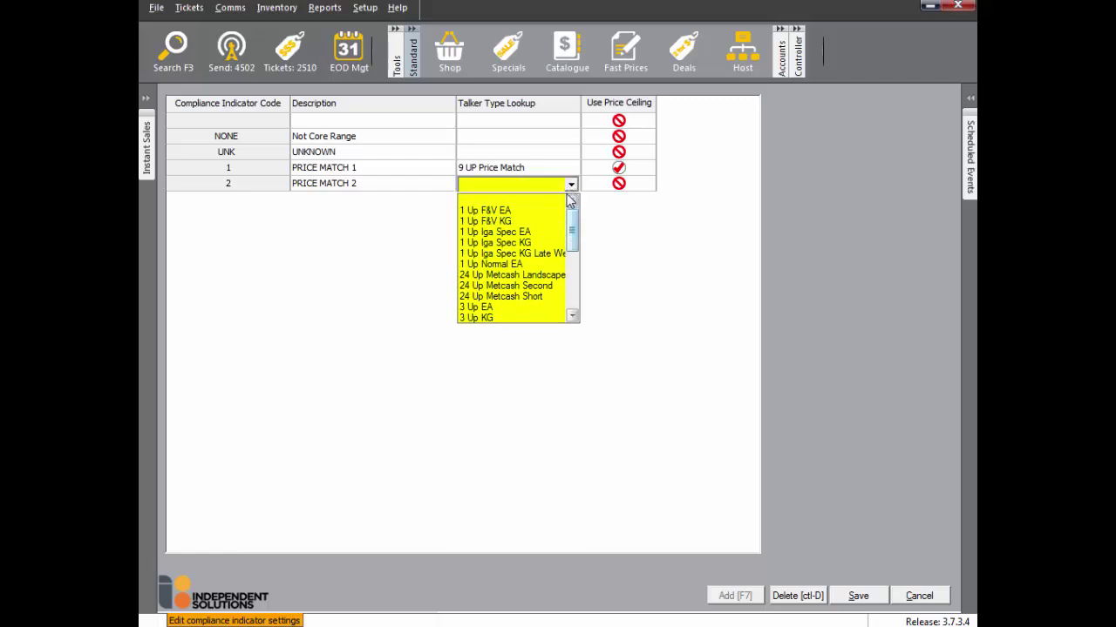
pyautogui.moveTo(573, 229); pyautogui.dragTo(573, 294)
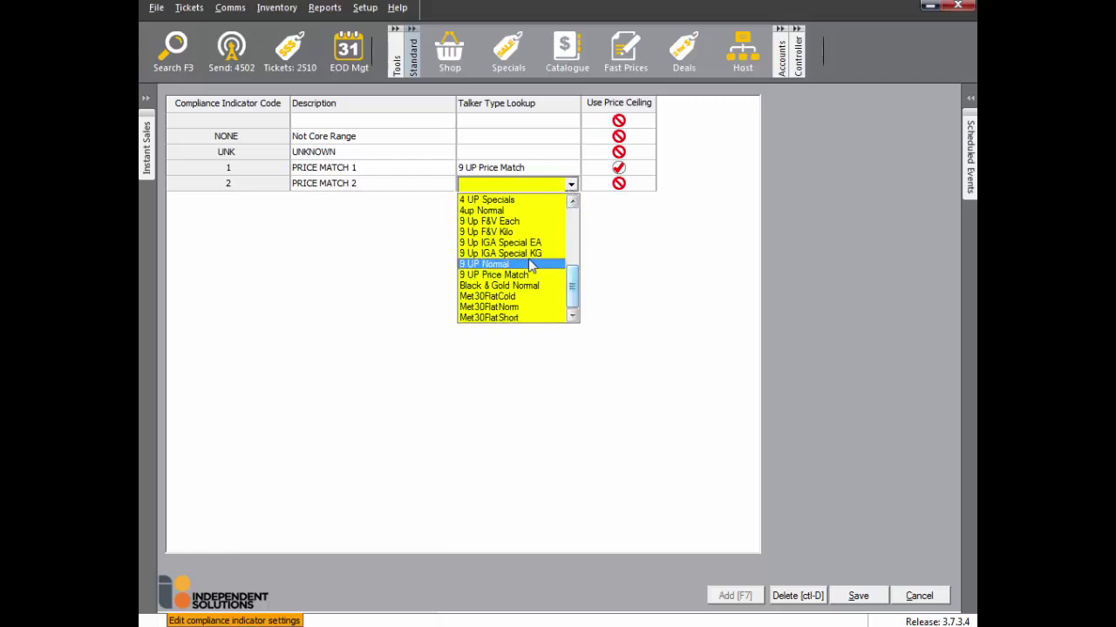
pyautogui.click(530, 274)
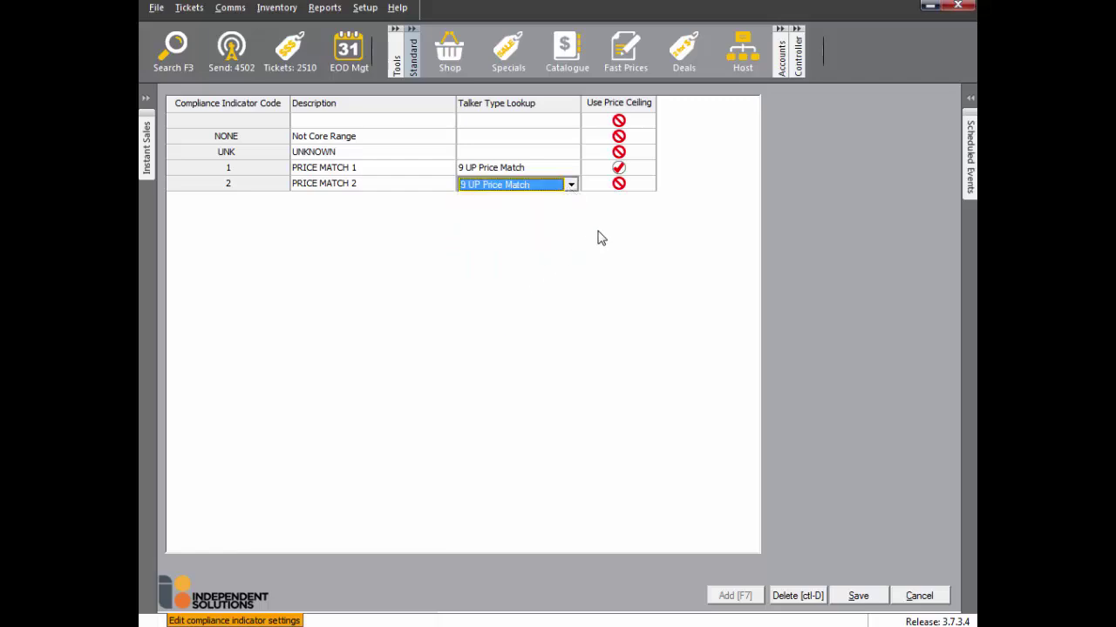
pyautogui.click(604, 185)
pyautogui.click(607, 185)
pyautogui.click(859, 595)
# Add indicator 3, PRICE MATCH 3, with 9 UP Price Match talker and price ceiling
pyautogui.click(750, 601)
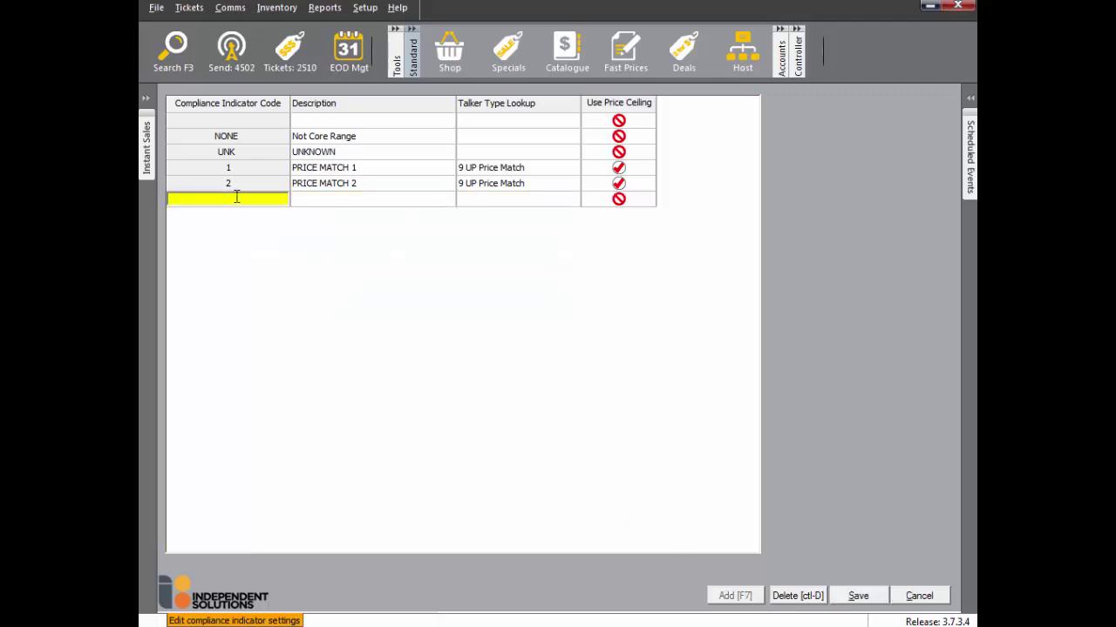
pyautogui.write('3')
pyautogui.click(300, 200)
pyautogui.write('PRICE MAT')
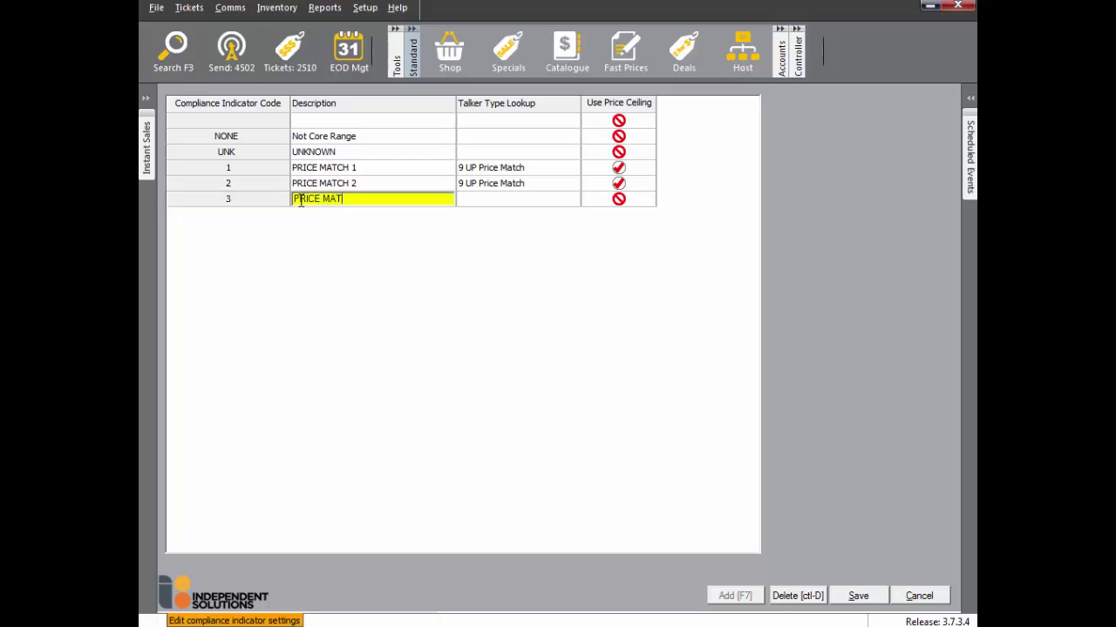
pyautogui.write('CH 3')
pyautogui.click(480, 203)
pyautogui.click(573, 201)
pyautogui.moveTo(573, 228); pyautogui.dragTo(563, 301)
pyautogui.click(515, 291)
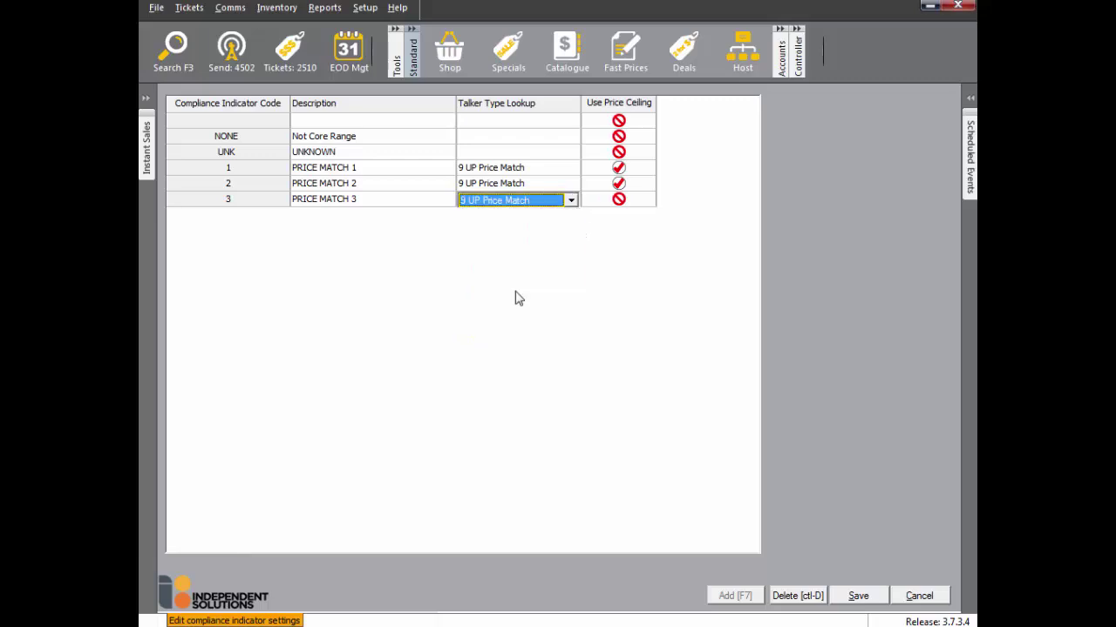
pyautogui.click(601, 202)
pyautogui.click(601, 202)
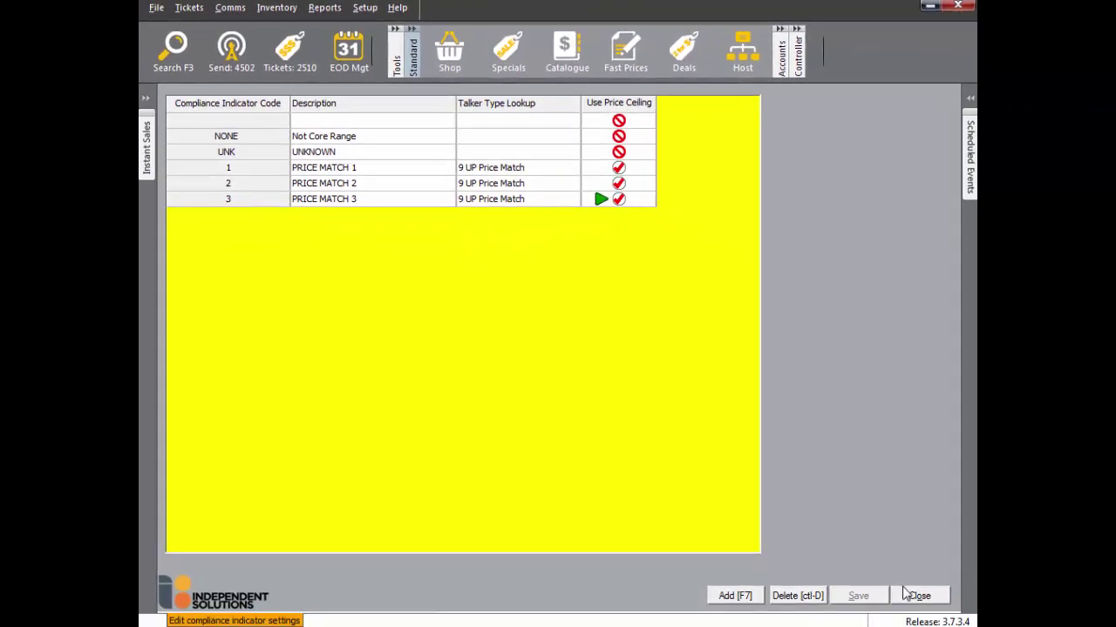
pyautogui.click(920, 596)
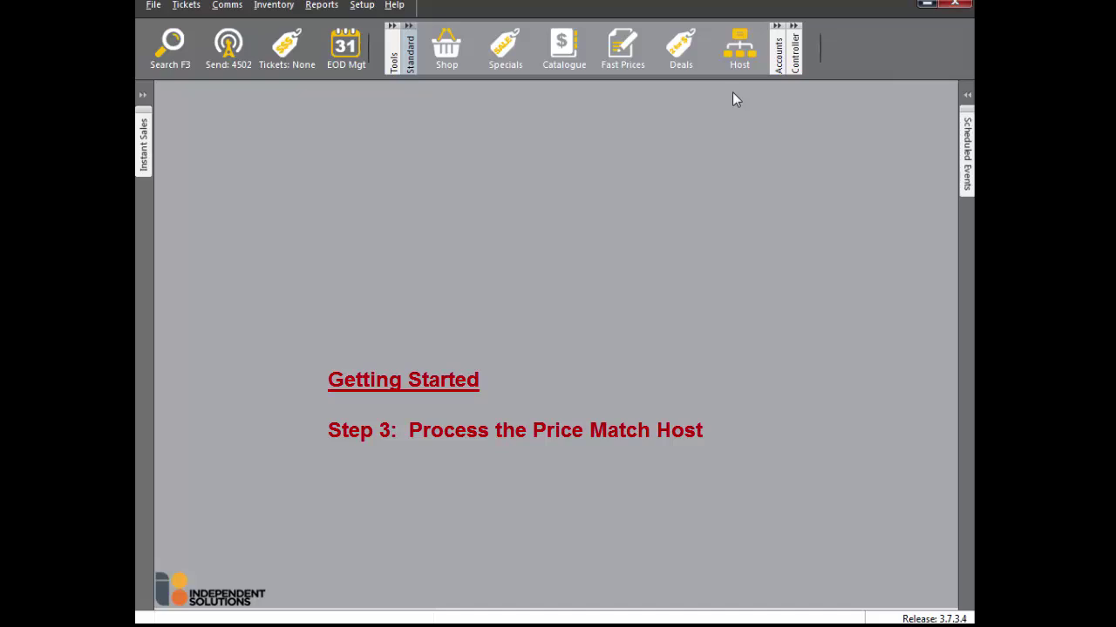
# Import the Weekly Grocery Host file and open the resulting host session 143
pyautogui.click(740, 52)
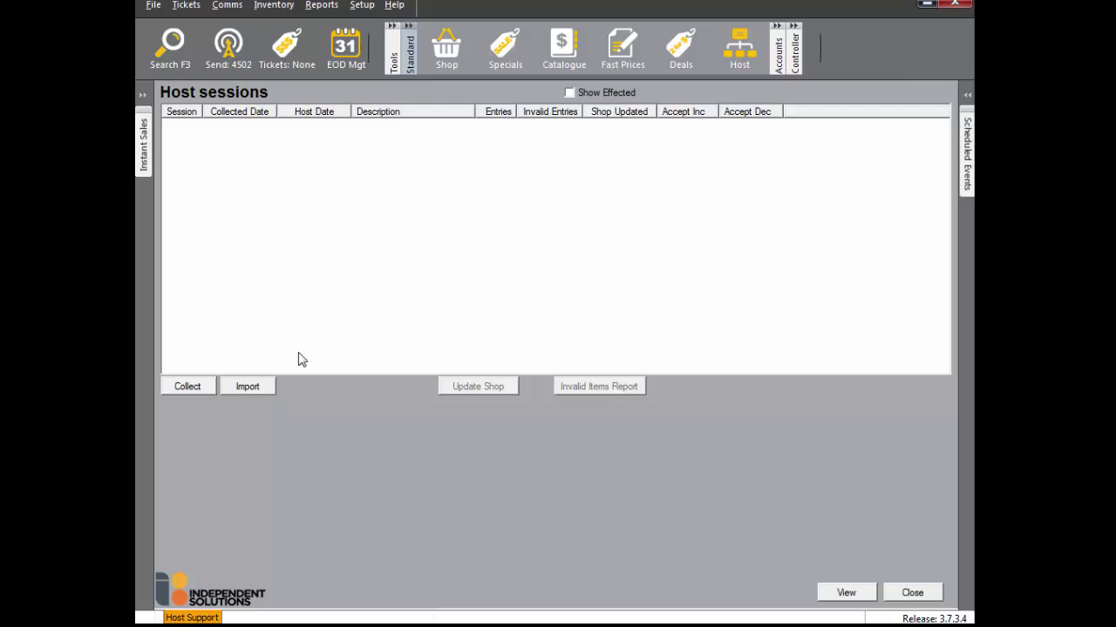
pyautogui.click(260, 390)
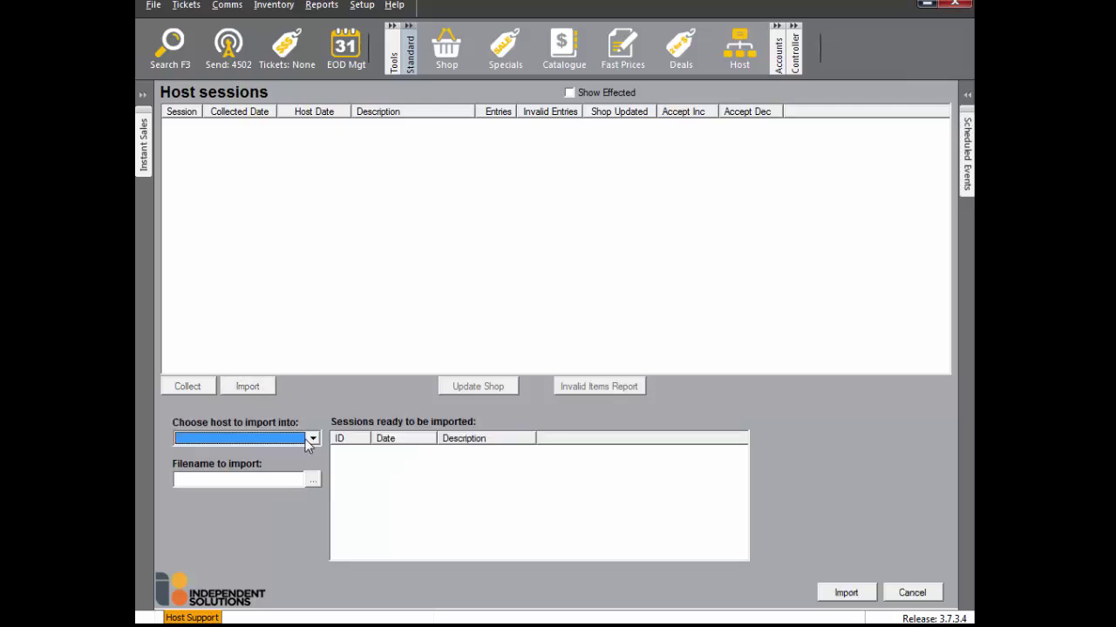
pyautogui.click(312, 440)
pyautogui.click(301, 452)
pyautogui.click(854, 594)
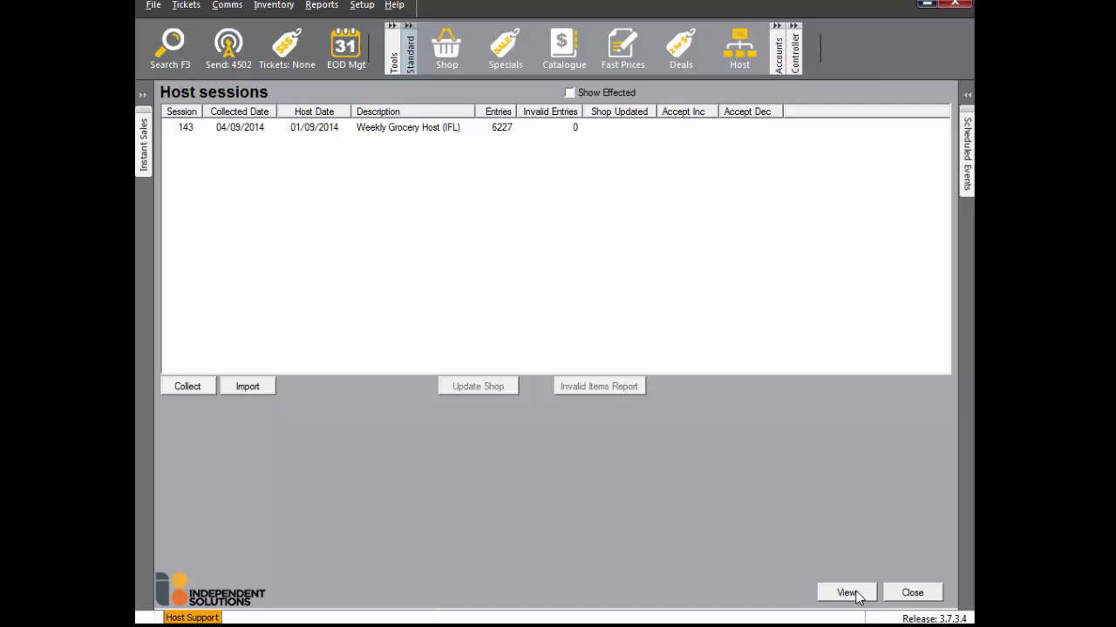
pyautogui.doubleClick(451, 131)
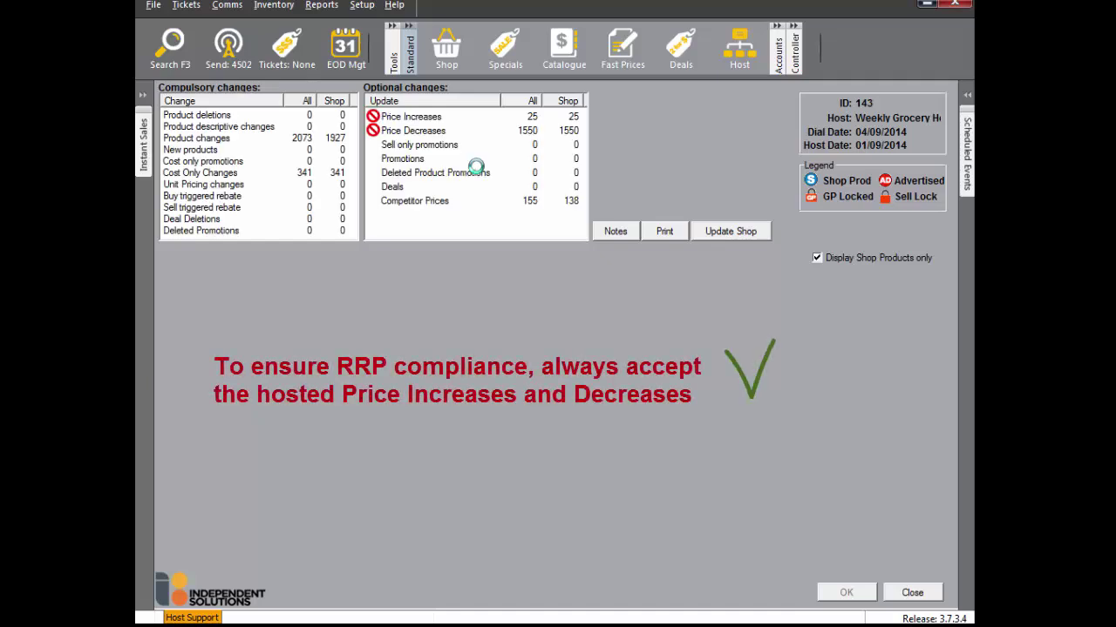
# Accept session 143's 1550 price decreases and 25 price increases, confirming each
pyautogui.click(442, 130)
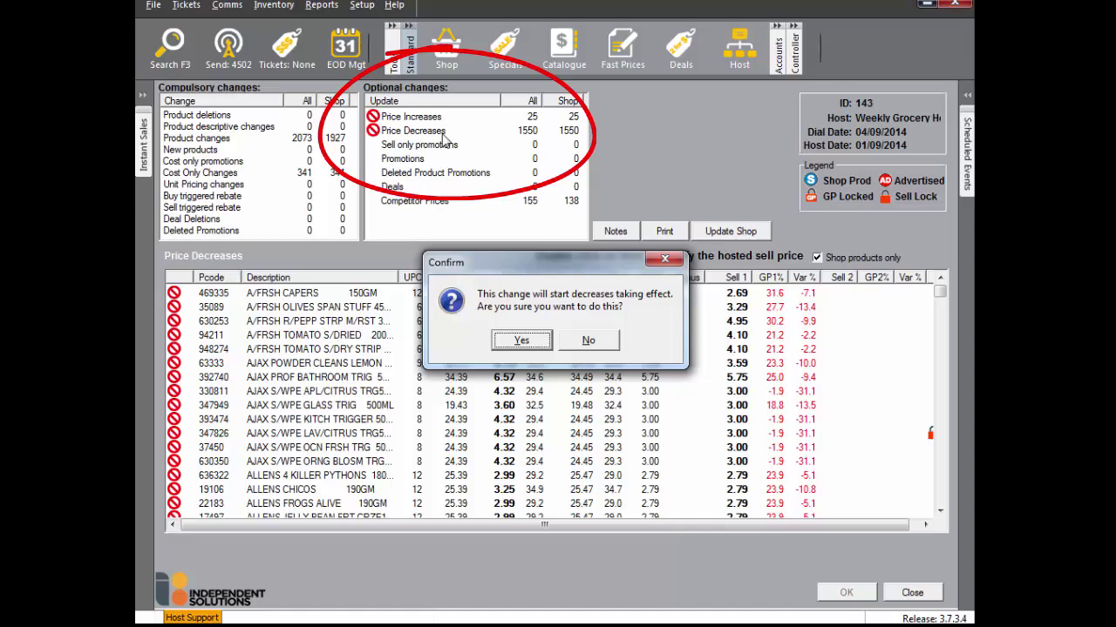
pyautogui.click(539, 341)
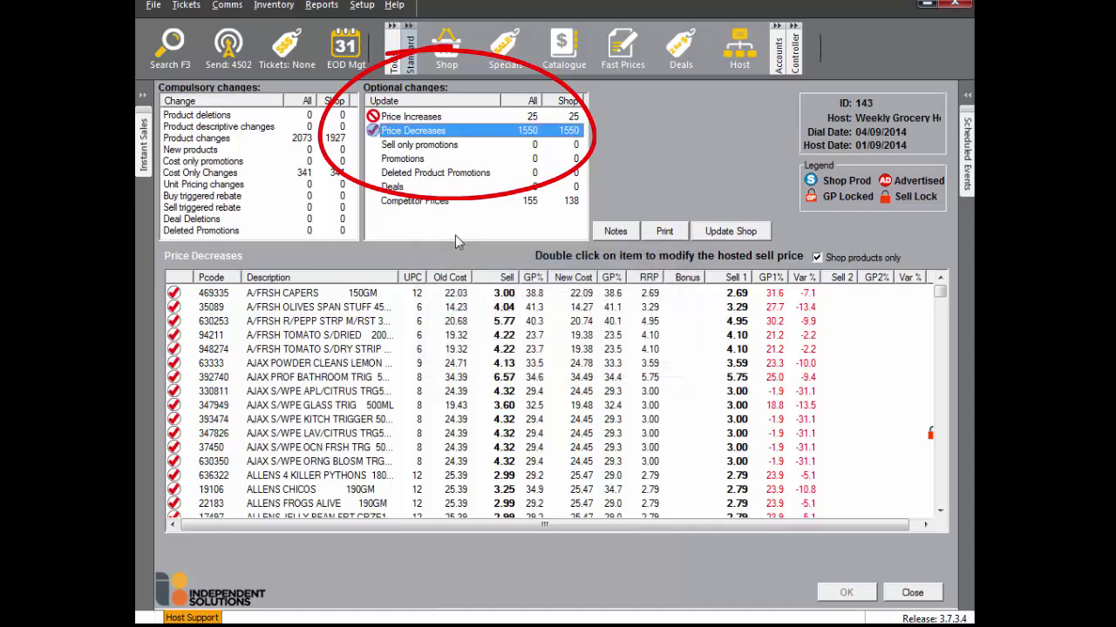
pyautogui.click(420, 120)
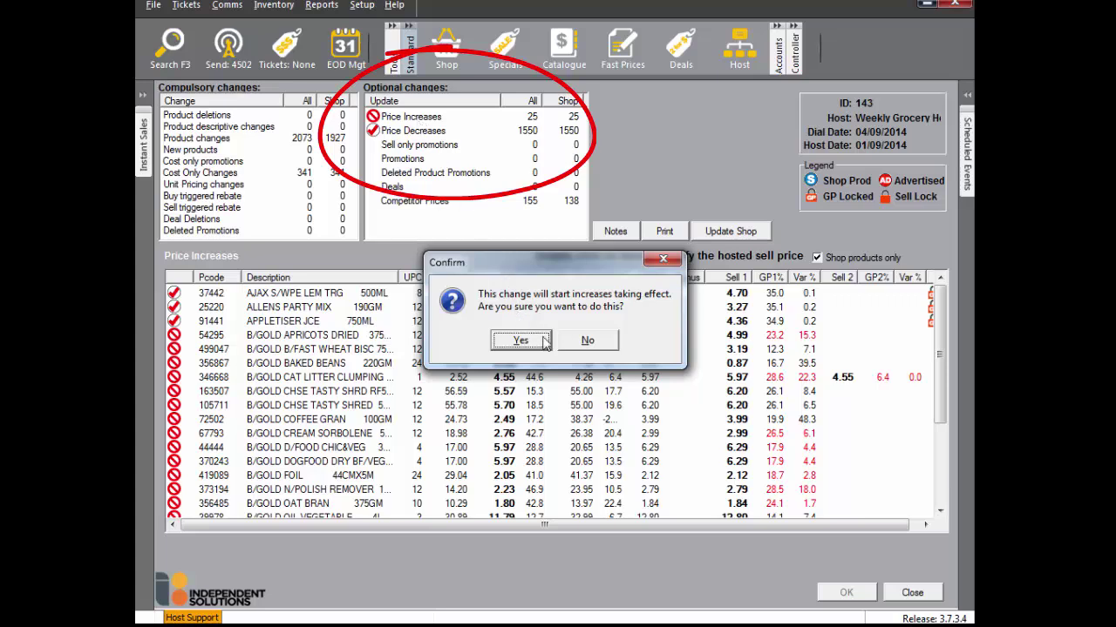
pyautogui.click(521, 340)
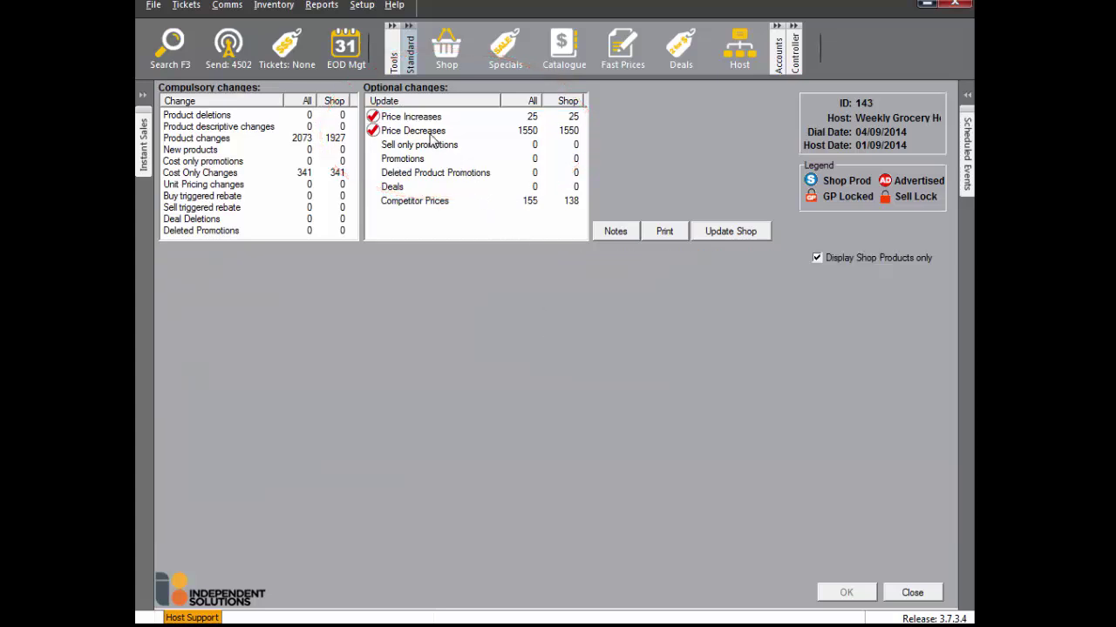
pyautogui.click(429, 132)
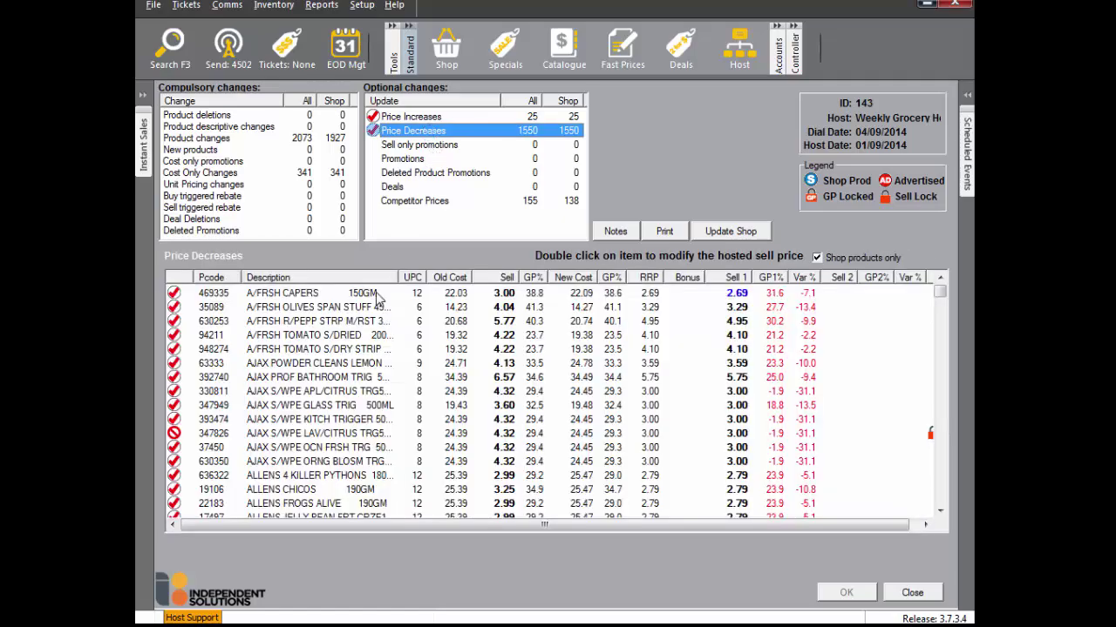
# Try 2.80 for A/FRSH CAPERS, accept its 2.69 ceiling price, and update the shop
pyautogui.click(377, 297)
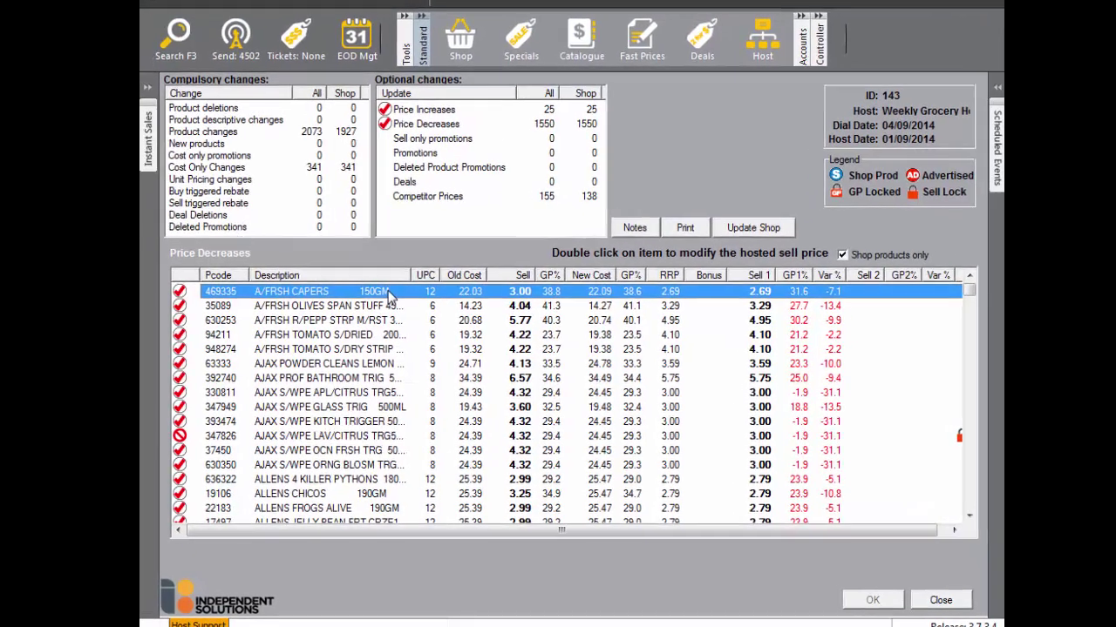
pyautogui.doubleClick(377, 295)
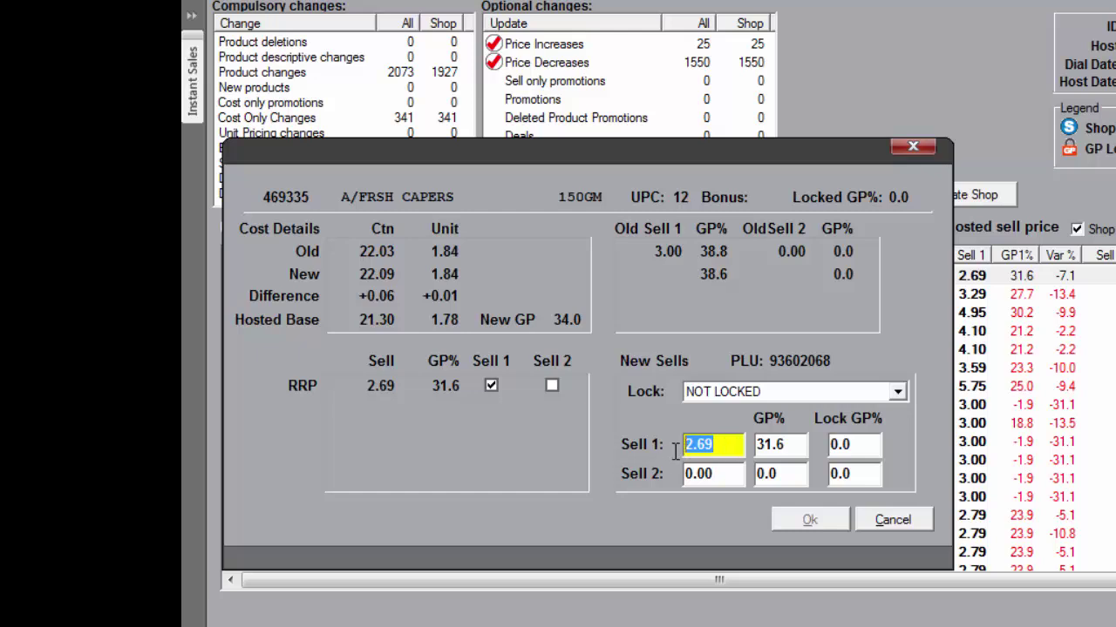
pyautogui.write('2.80')
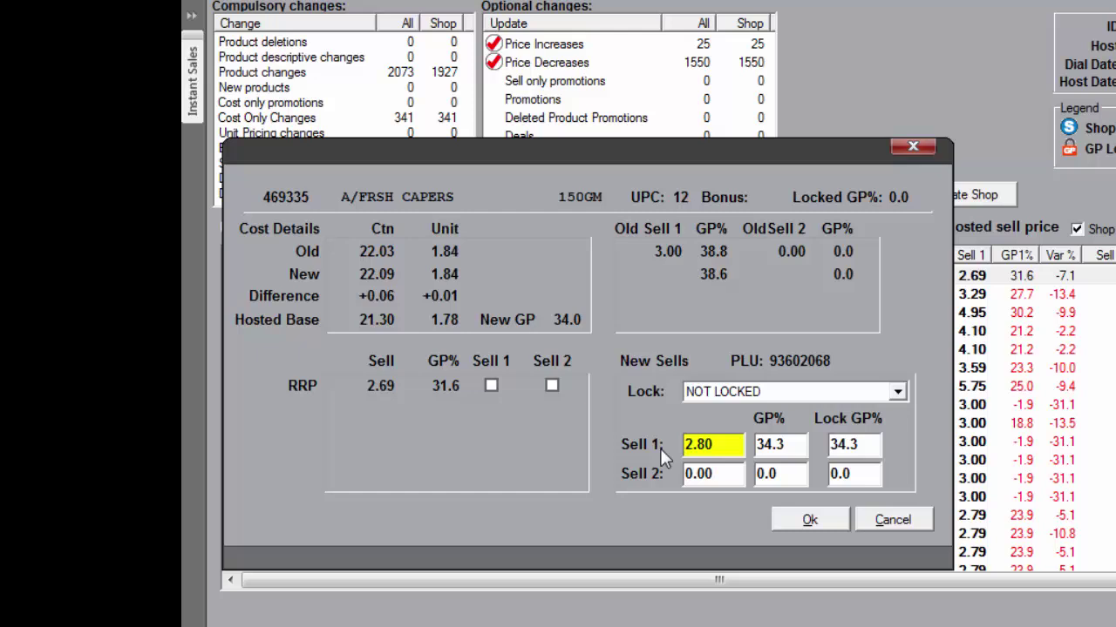
pyautogui.press('Tab')
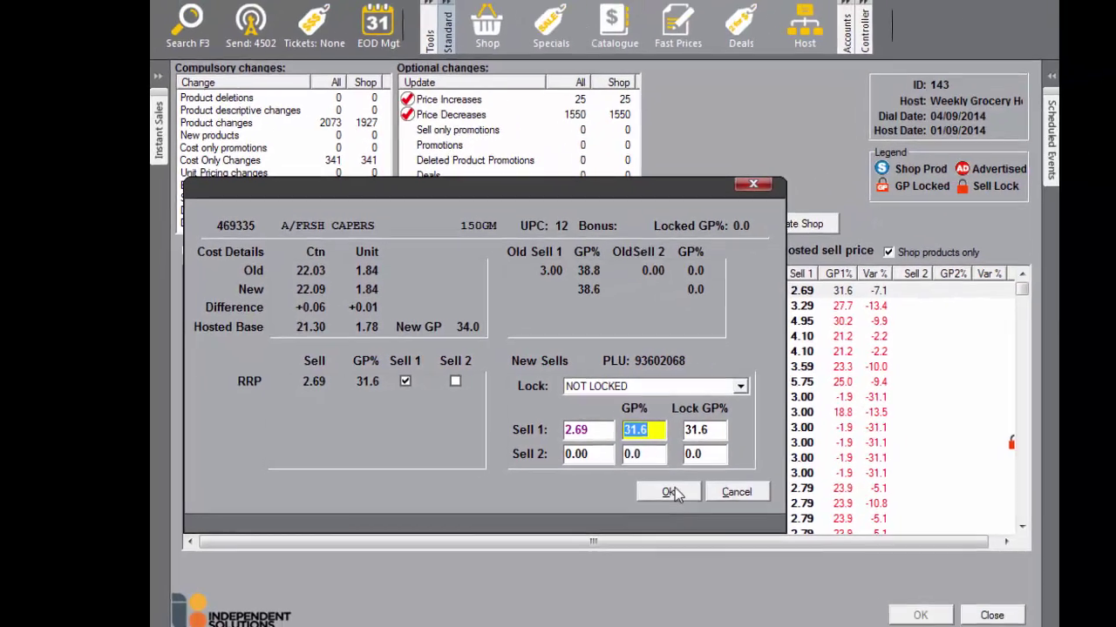
pyautogui.click(670, 493)
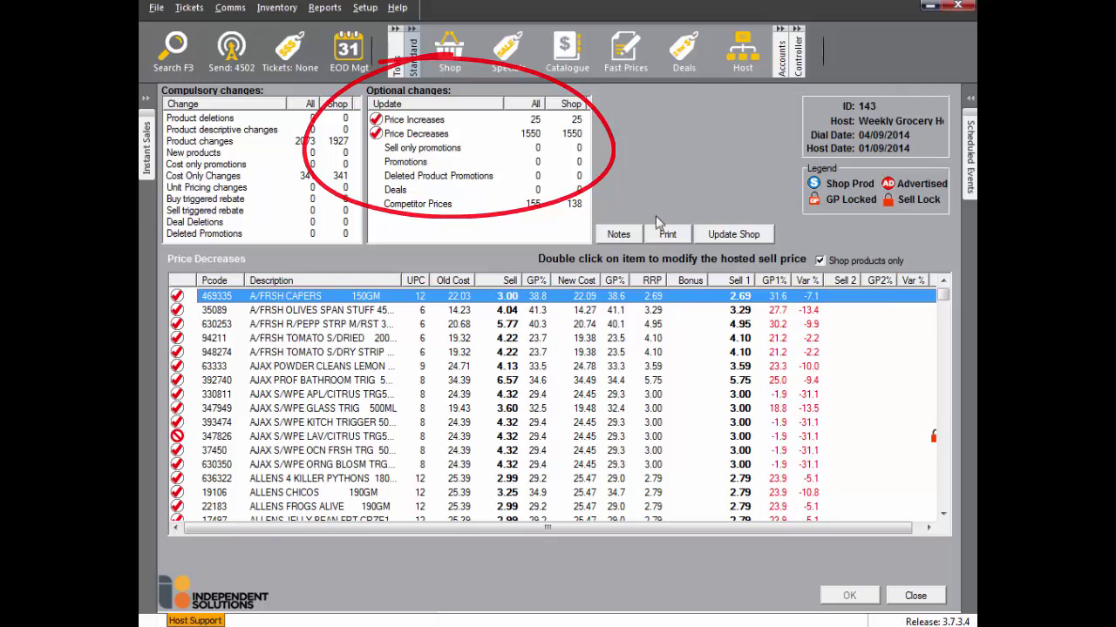
pyautogui.click(710, 235)
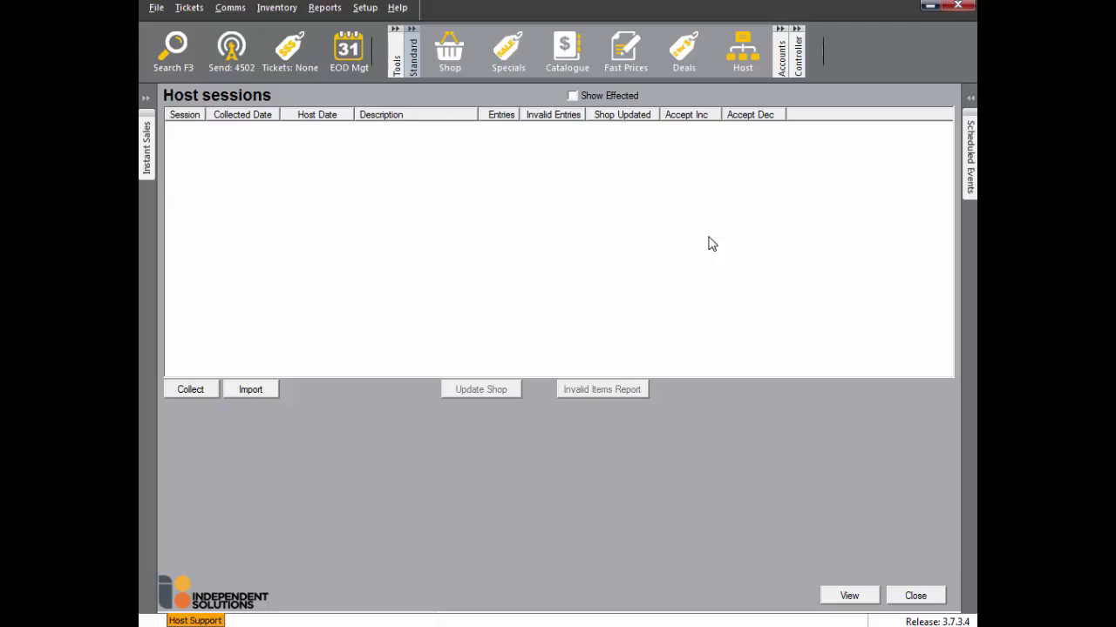
pyautogui.click(929, 599)
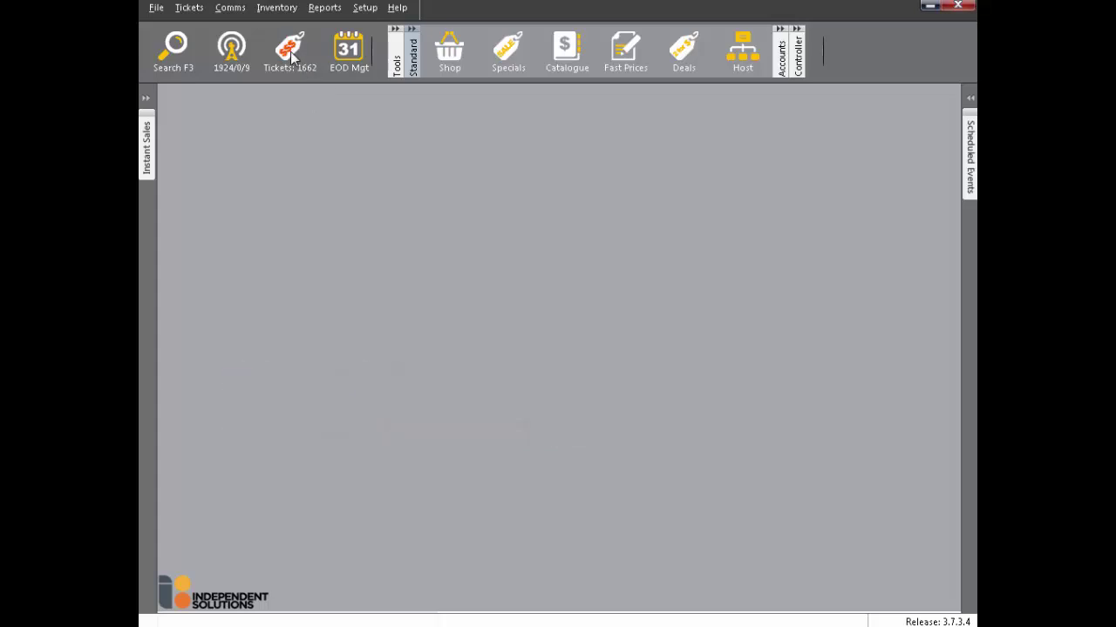
# Preview the 1662 pending tickets, then select the 9 UP Price Match session
pyautogui.click(293, 58)
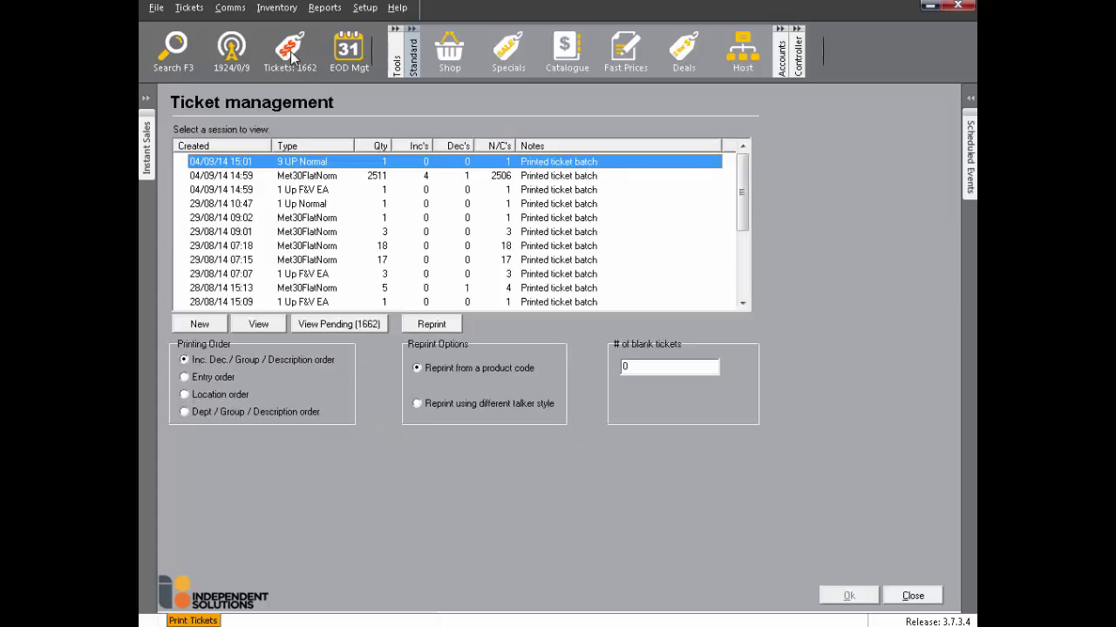
pyautogui.click(349, 324)
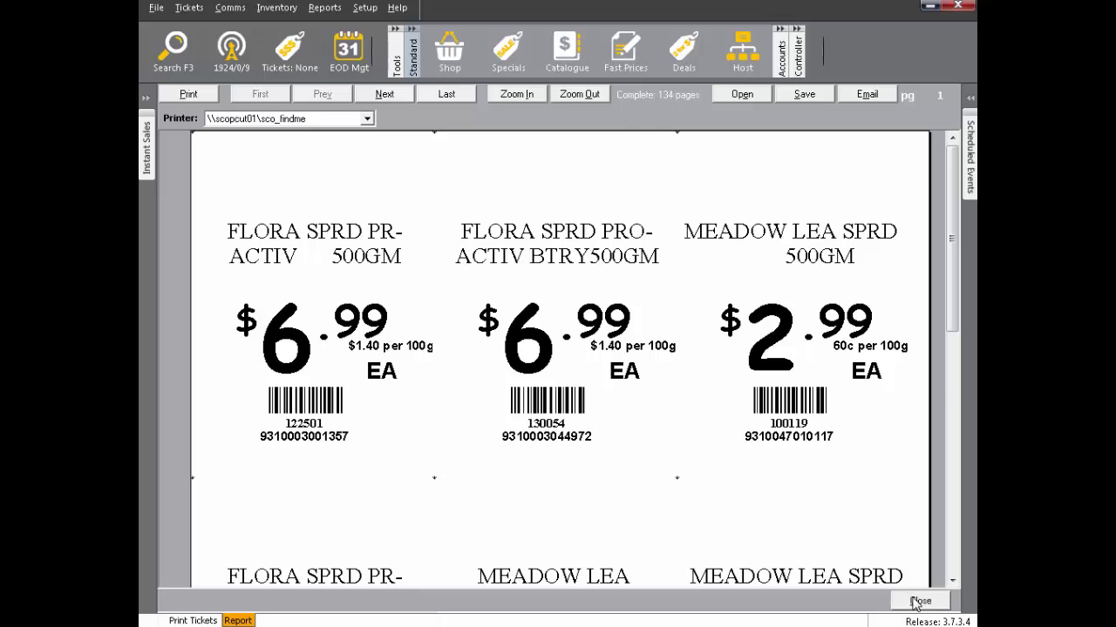
pyautogui.click(920, 601)
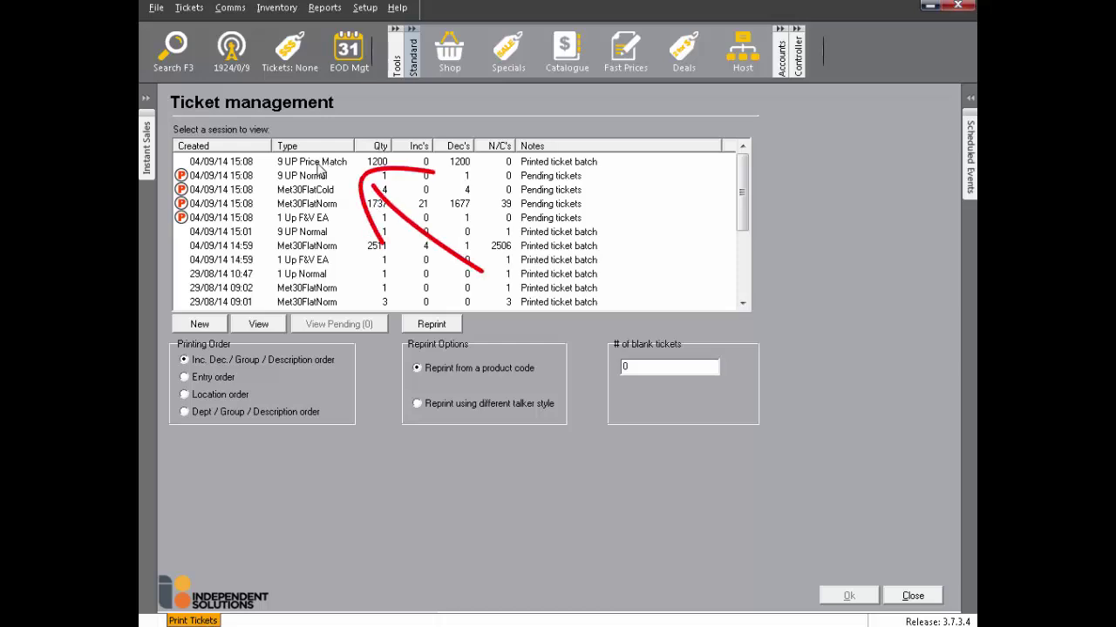
pyautogui.click(319, 164)
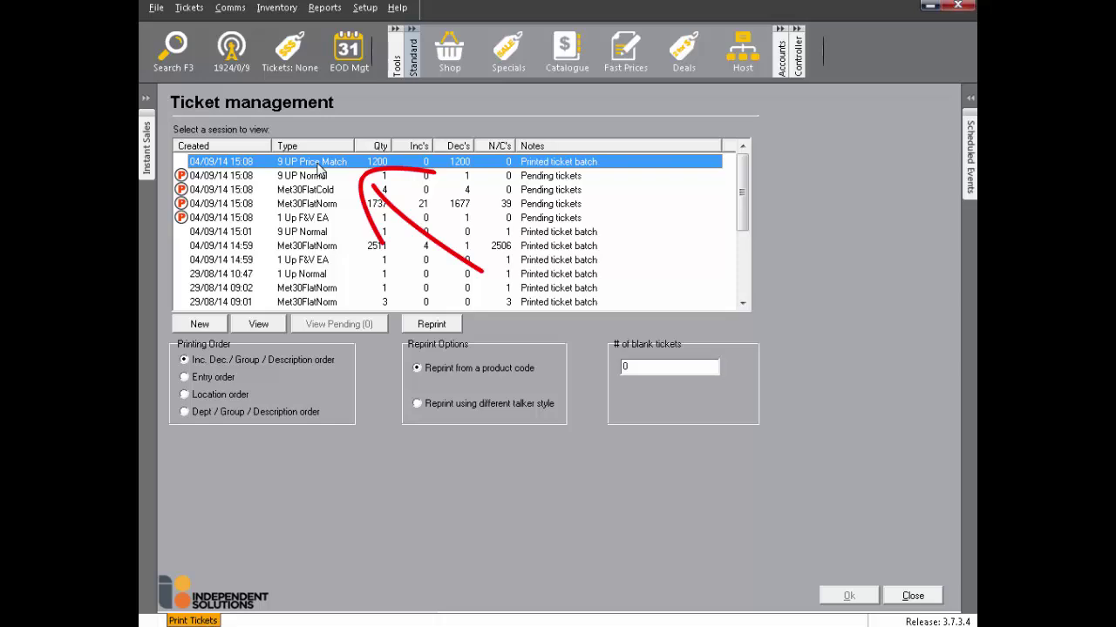
# Preview the 1200 tickets in the 9 UP Price Match batch, then close Ticket management
pyautogui.doubleClick(319, 170)
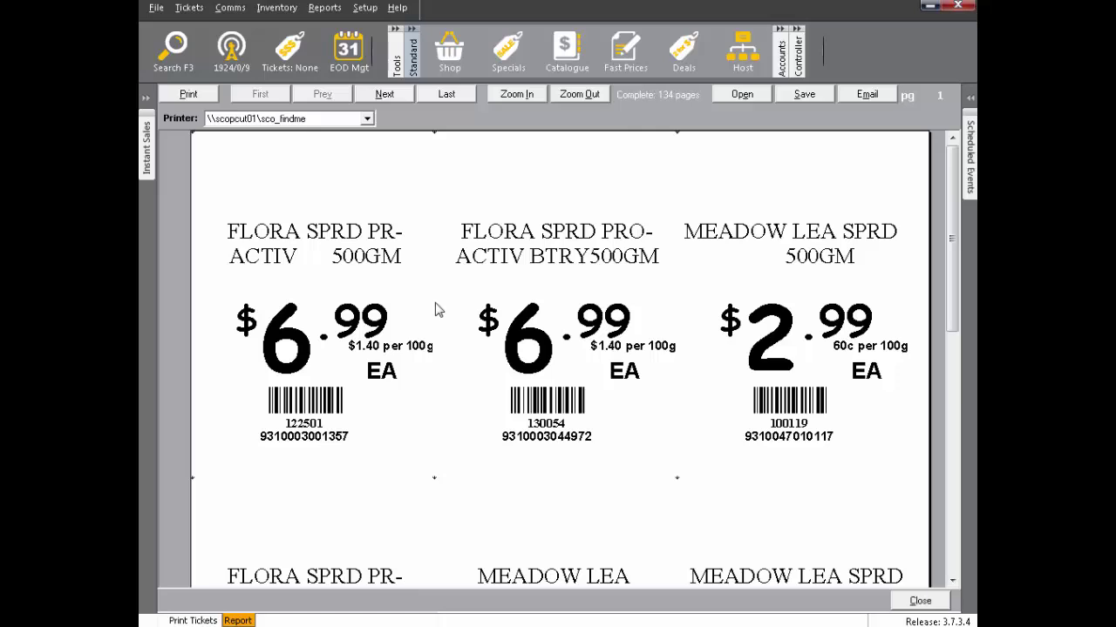
pyautogui.click(920, 600)
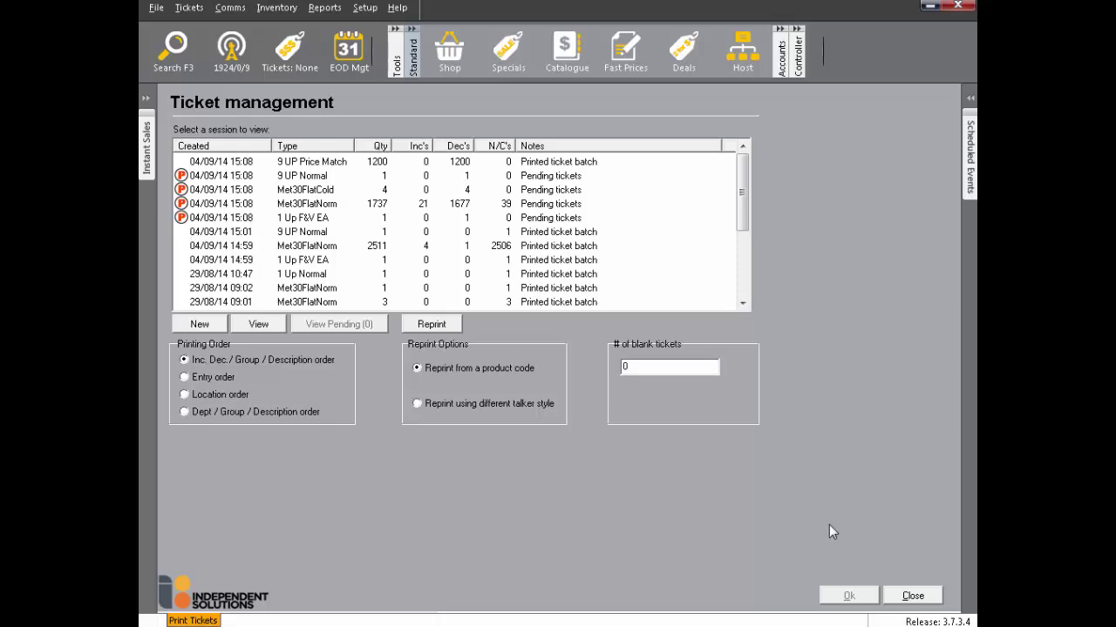
pyautogui.click(912, 596)
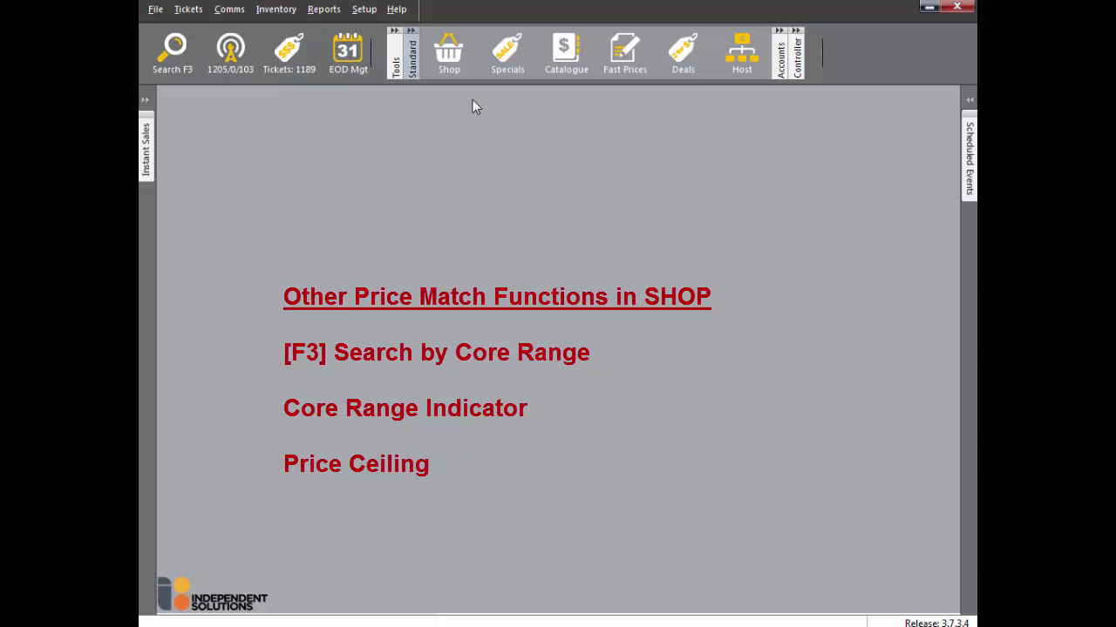
# Search shop products by the PRICE MATCH 1 core range
pyautogui.click(450, 49)
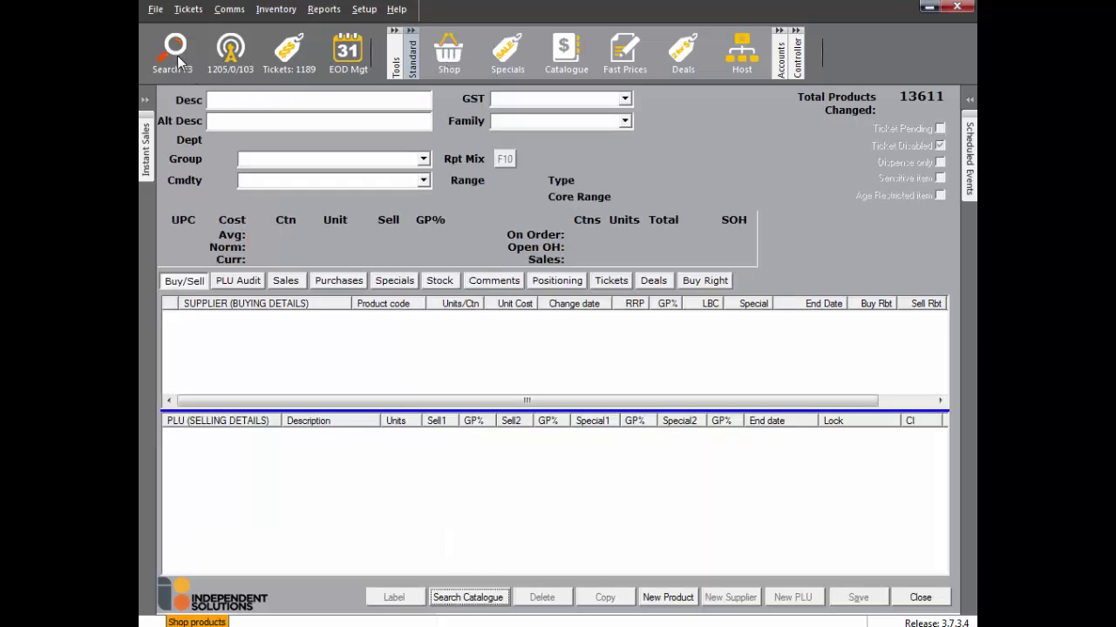
pyautogui.click(174, 51)
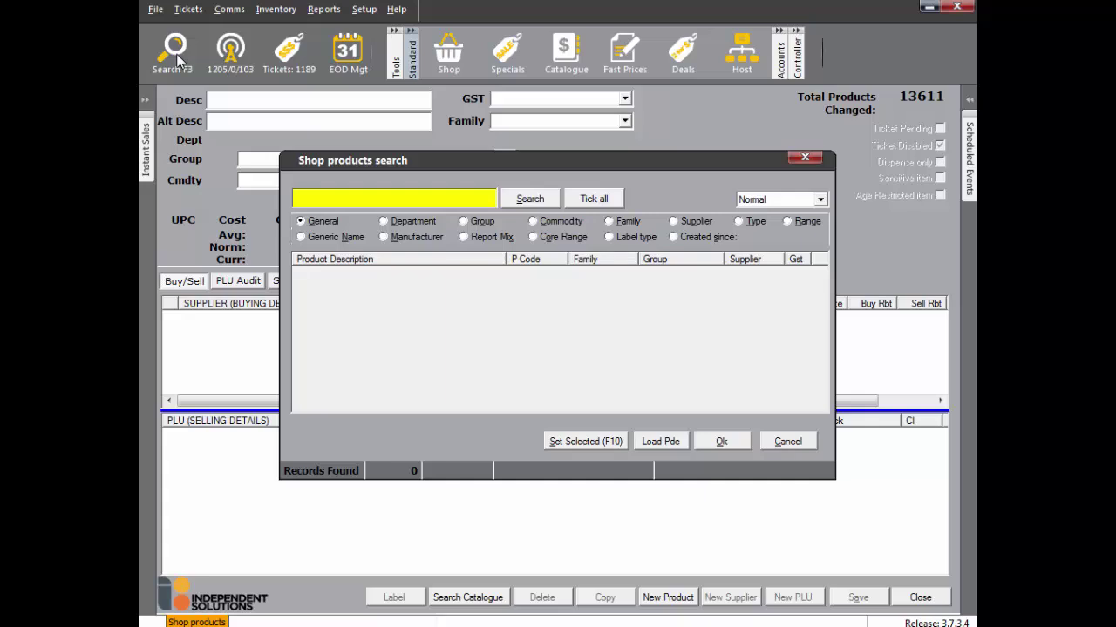
pyautogui.click(562, 236)
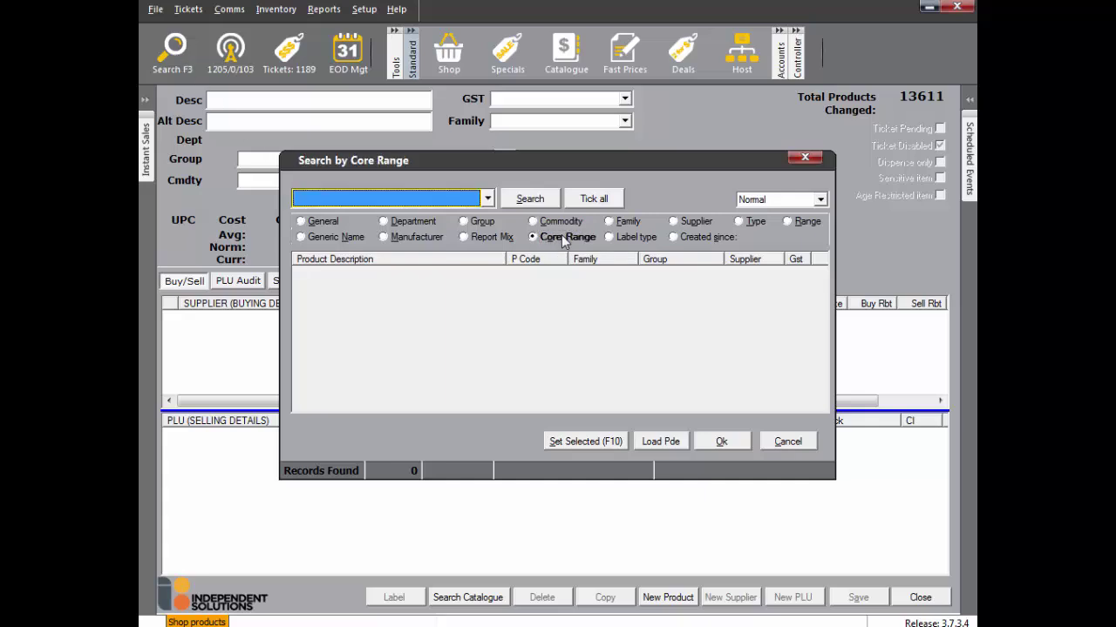
pyautogui.click(489, 200)
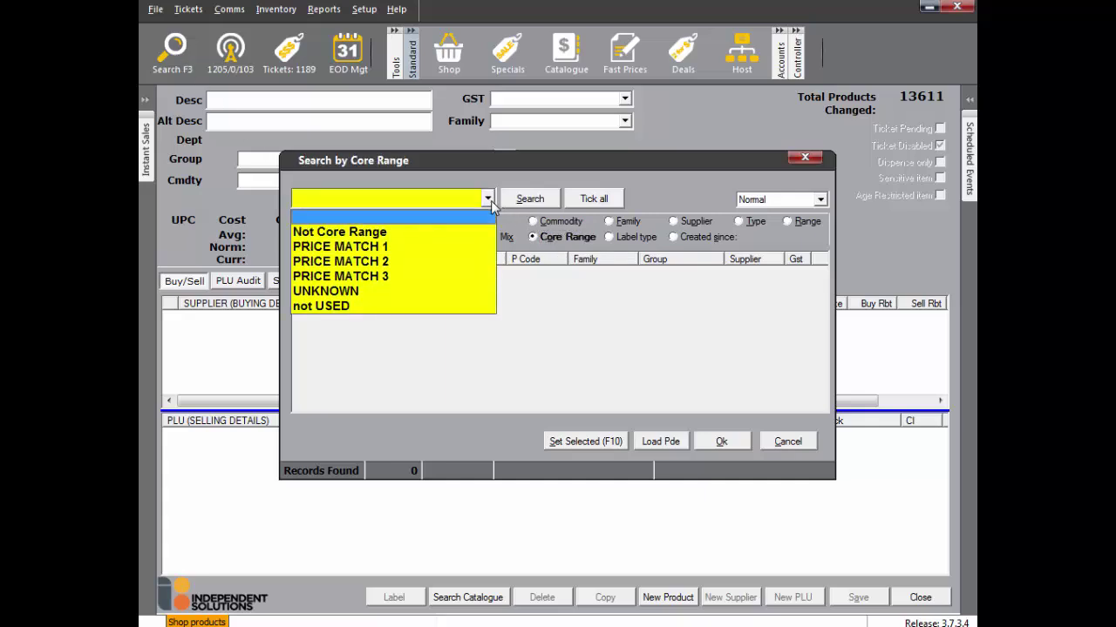
pyautogui.click(462, 248)
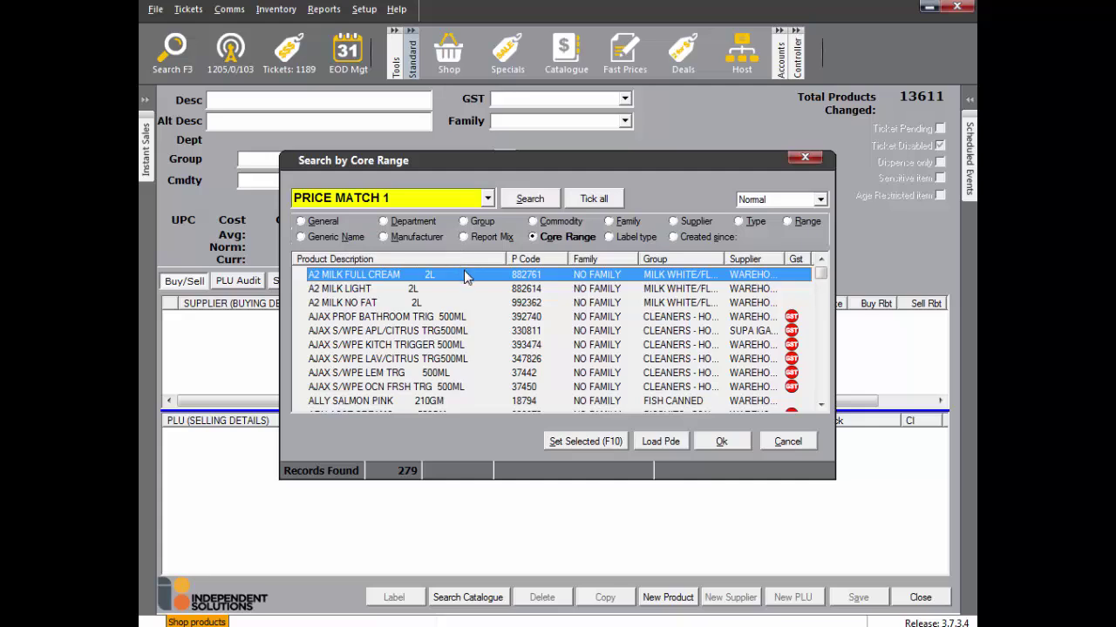
# Open the A2 MILK FULL CREAM 2L PLU record, priced at 4.99 with 26.0 GP%
pyautogui.doubleClick(464, 274)
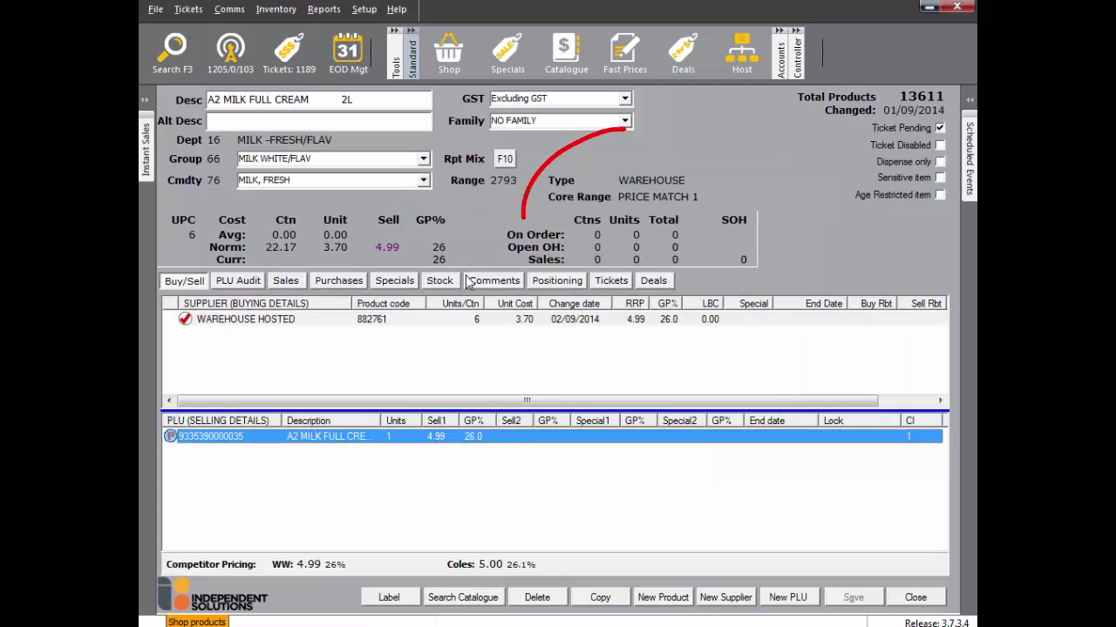
pyautogui.click(673, 198)
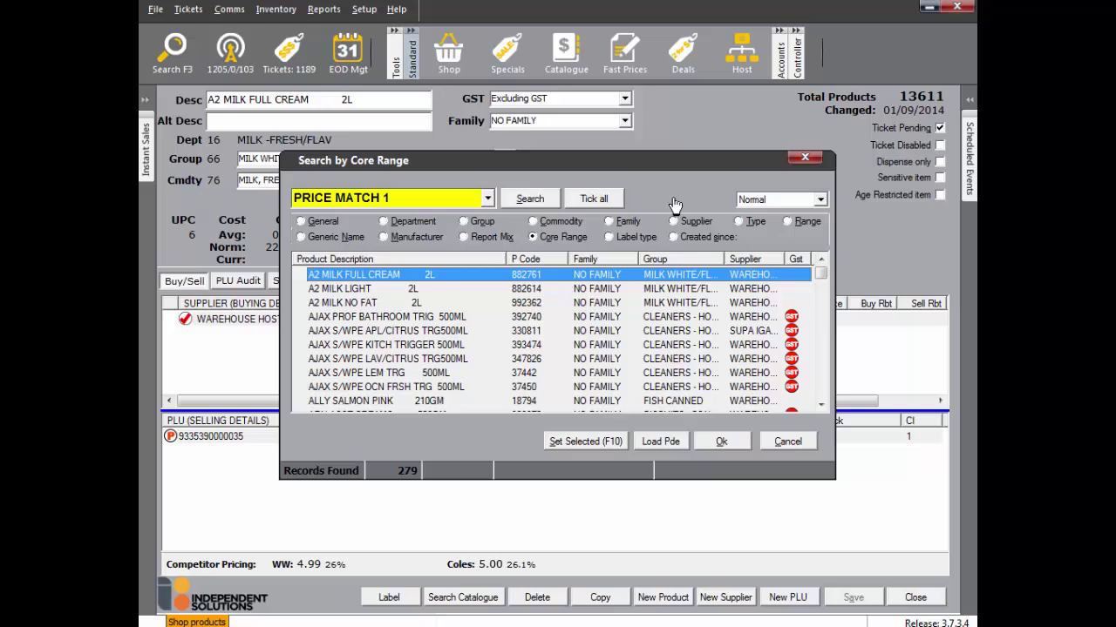
pyautogui.click(798, 442)
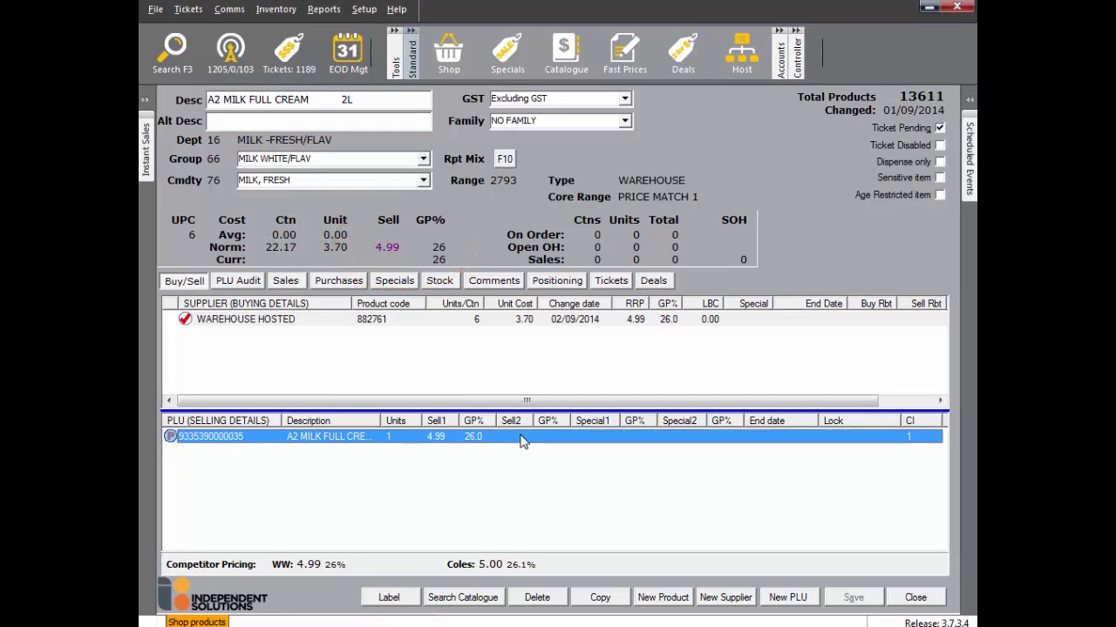
pyautogui.doubleClick(520, 437)
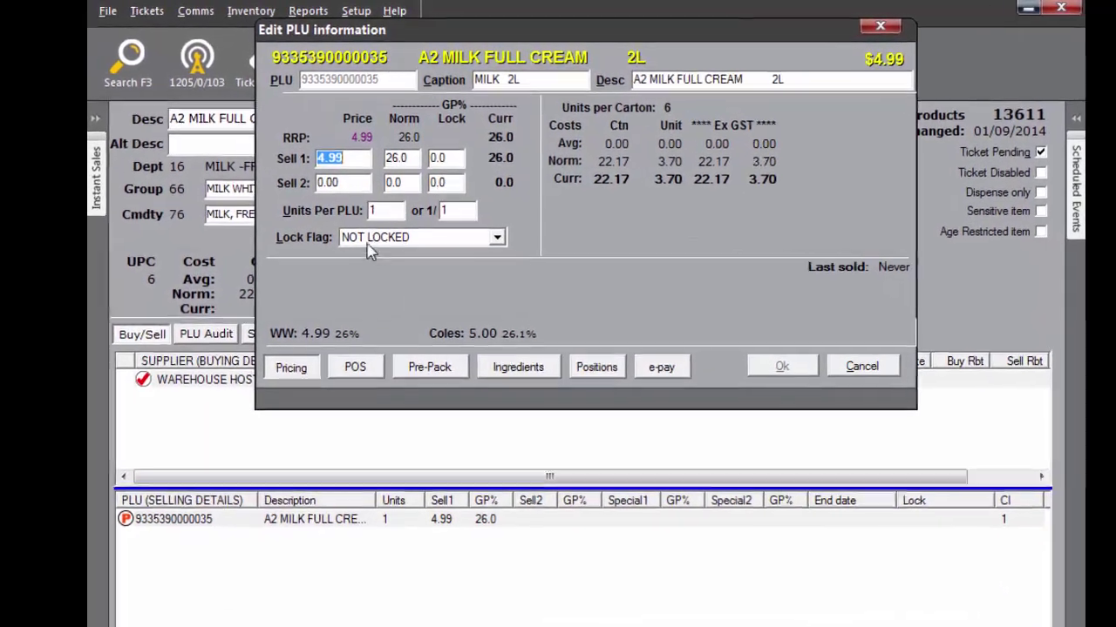
pyautogui.write('5.10')
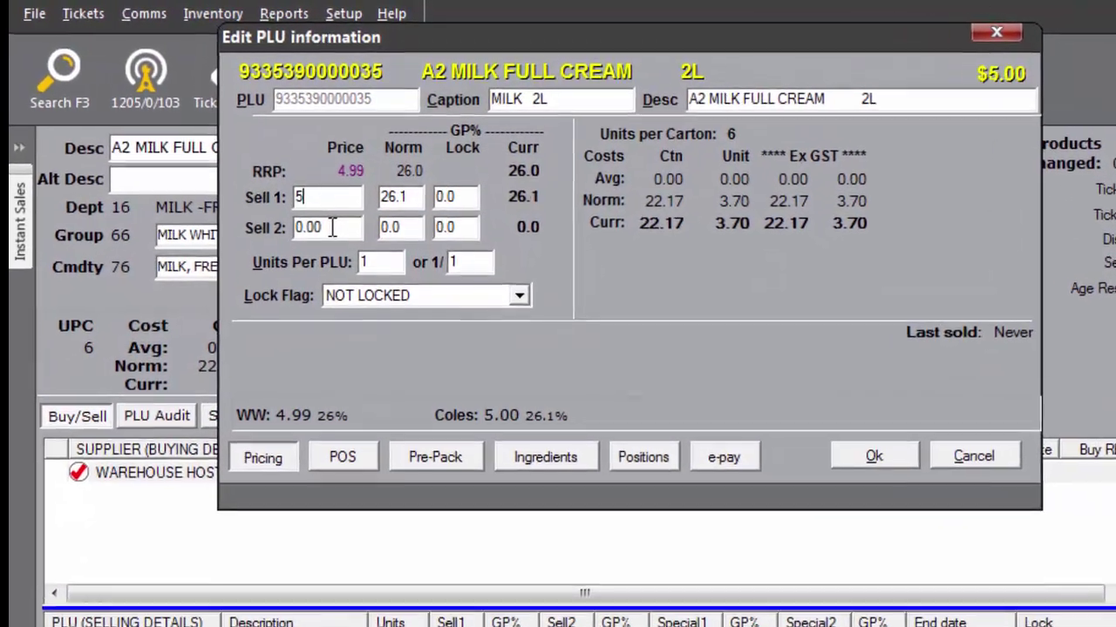
pyautogui.click(885, 468)
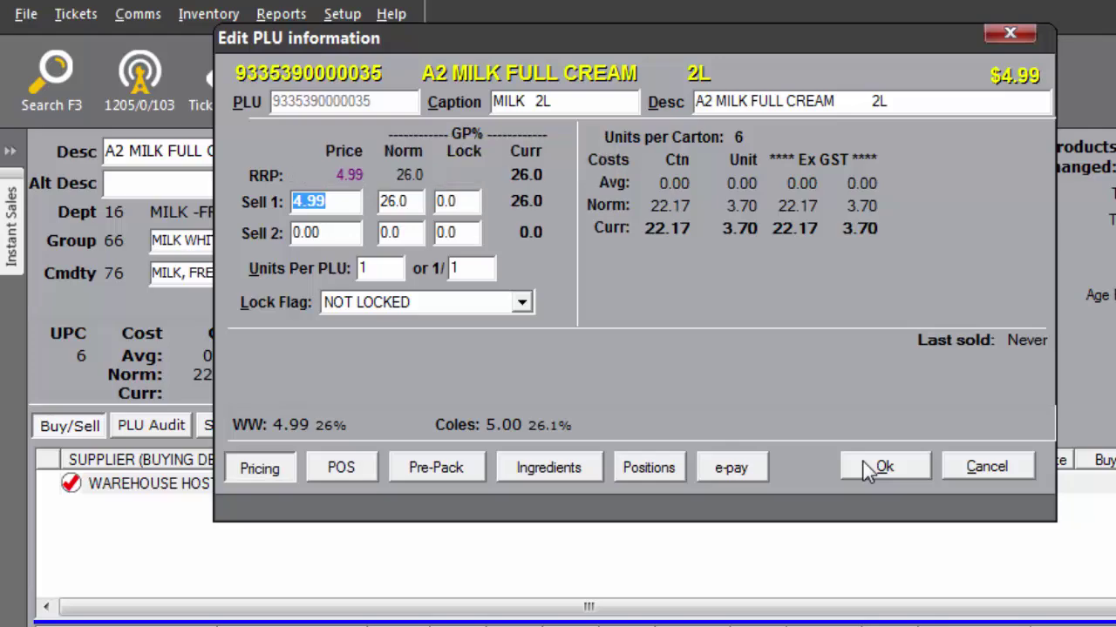
pyautogui.click(966, 469)
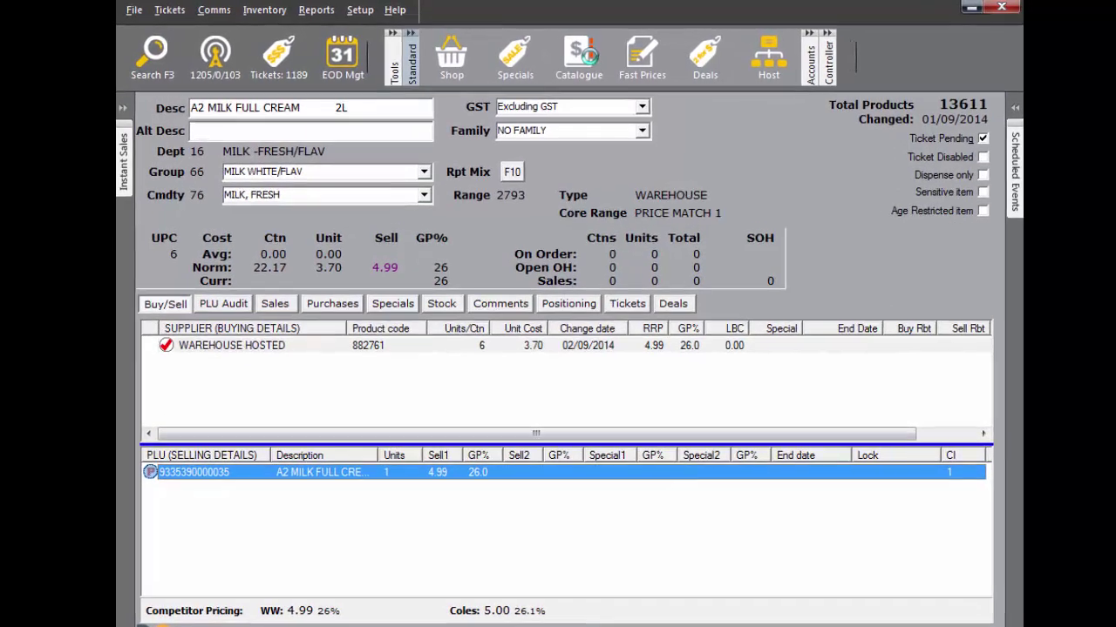
# Review the A2 MILK FULL CREAM 2L warehouse catalogue entry, then close it and the product record
pyautogui.click(568, 53)
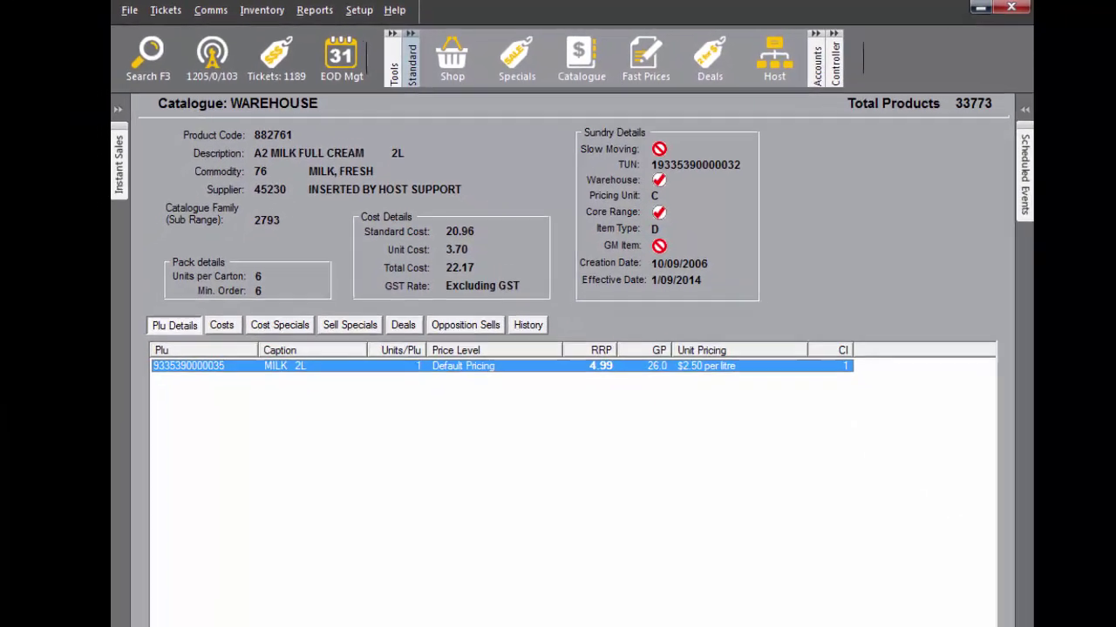
pyautogui.click(915, 598)
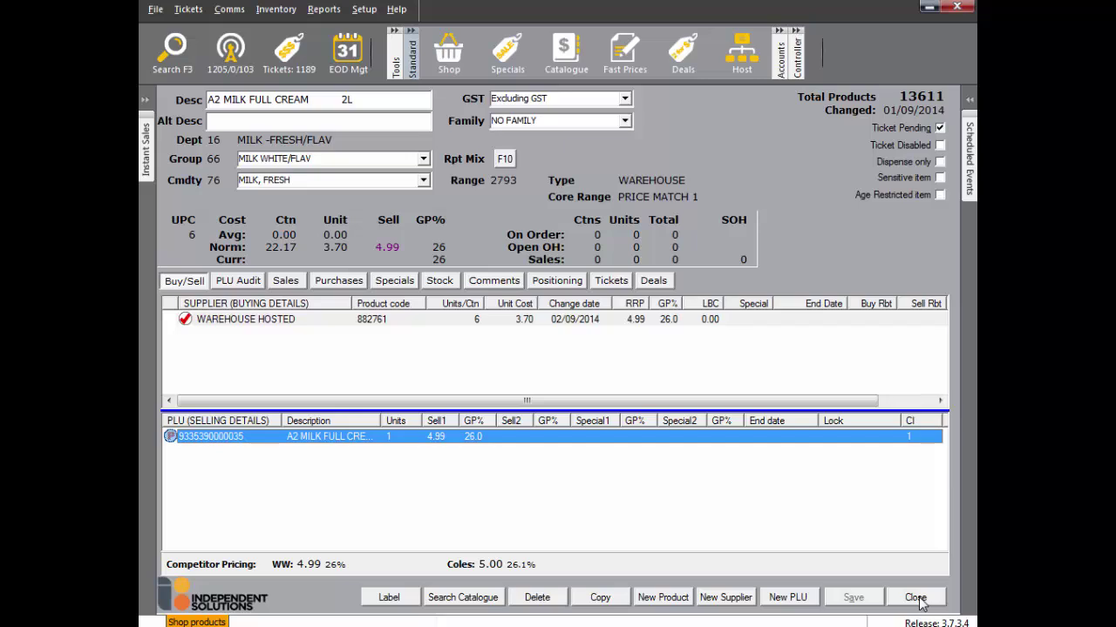
pyautogui.click(919, 602)
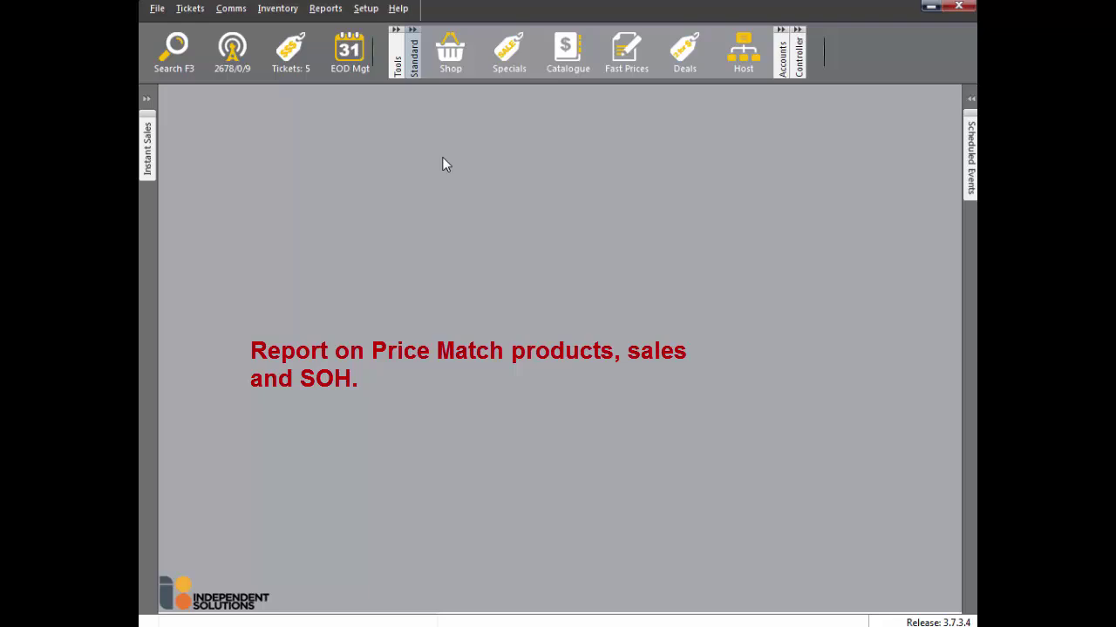
# Start a Standard price list report from the Reports menu
pyautogui.click(334, 10)
pyautogui.moveTo(355, 29)
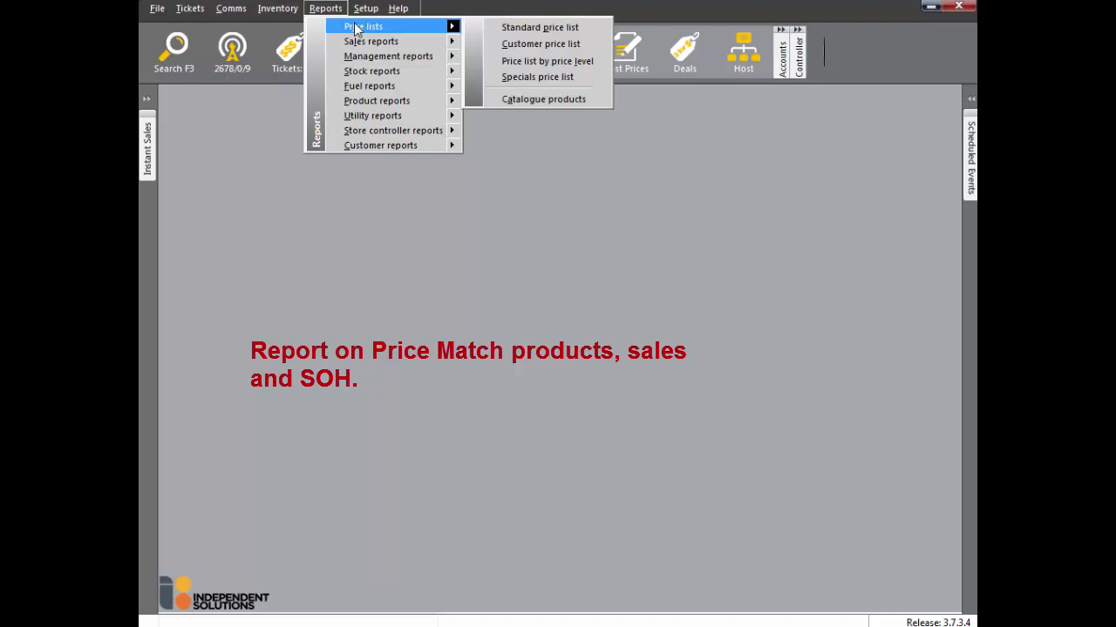
pyautogui.click(513, 31)
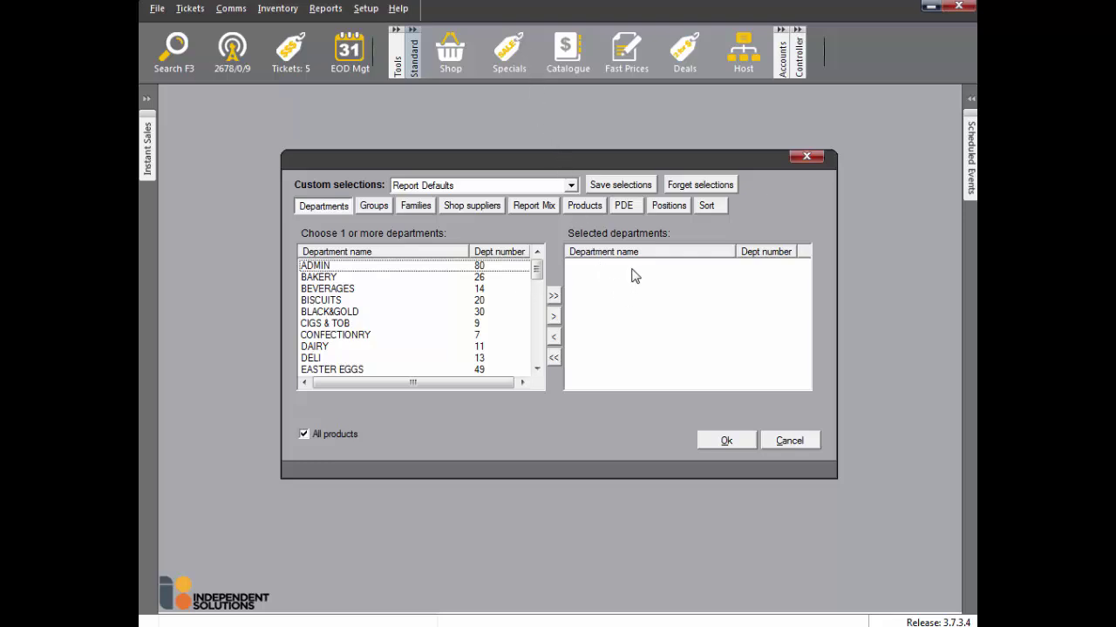
# Restrict the report to all 468 PRICE MATCH 1 core range products
pyautogui.click(600, 209)
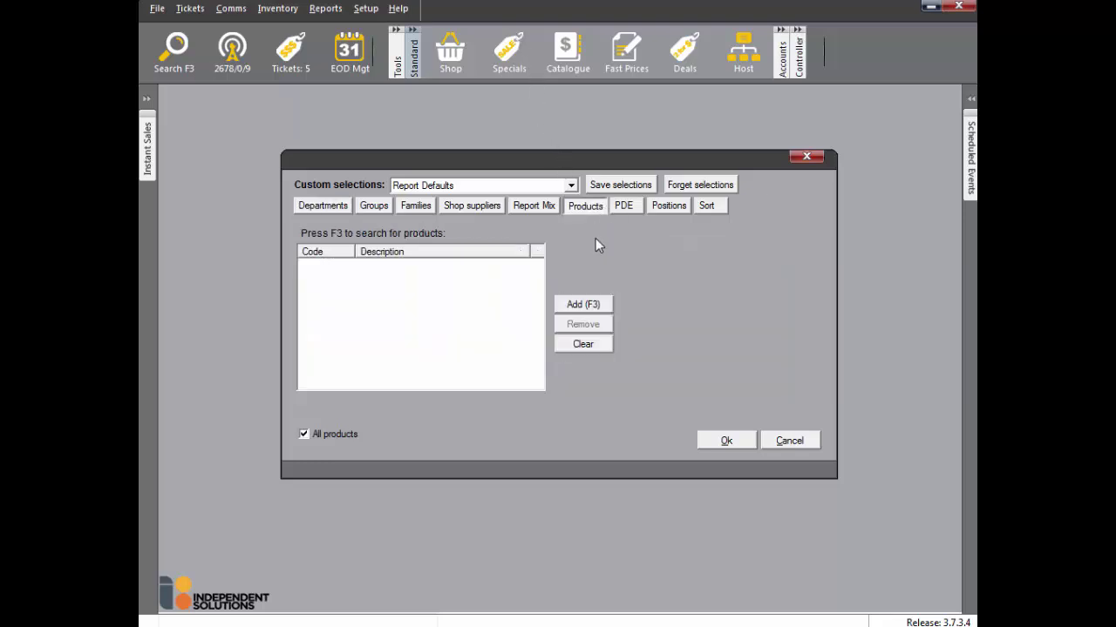
pyautogui.click(605, 305)
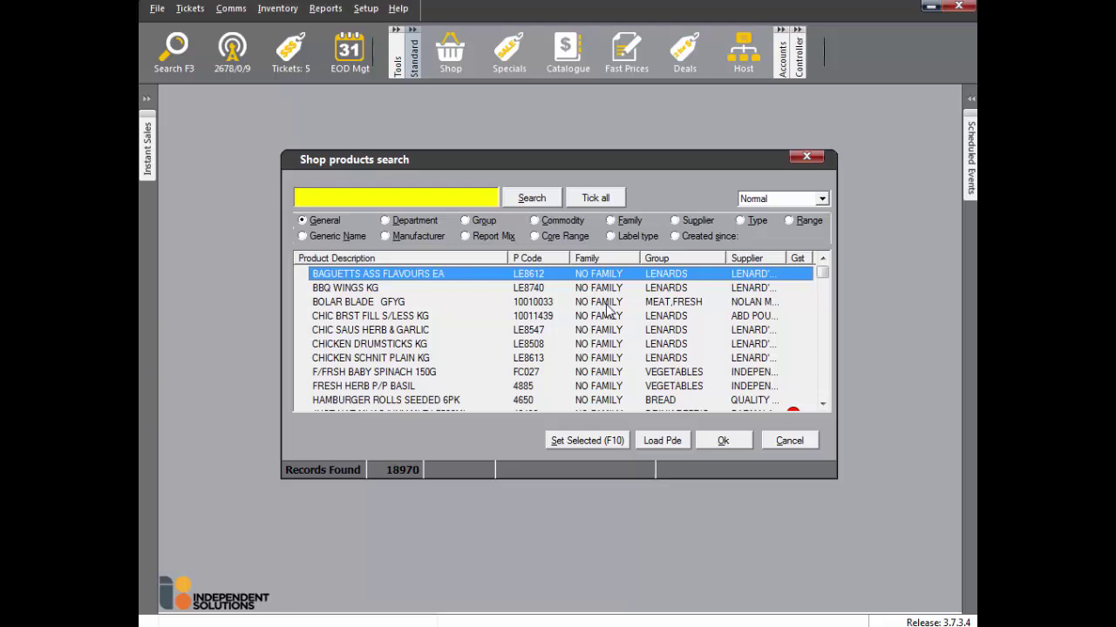
pyautogui.click(536, 237)
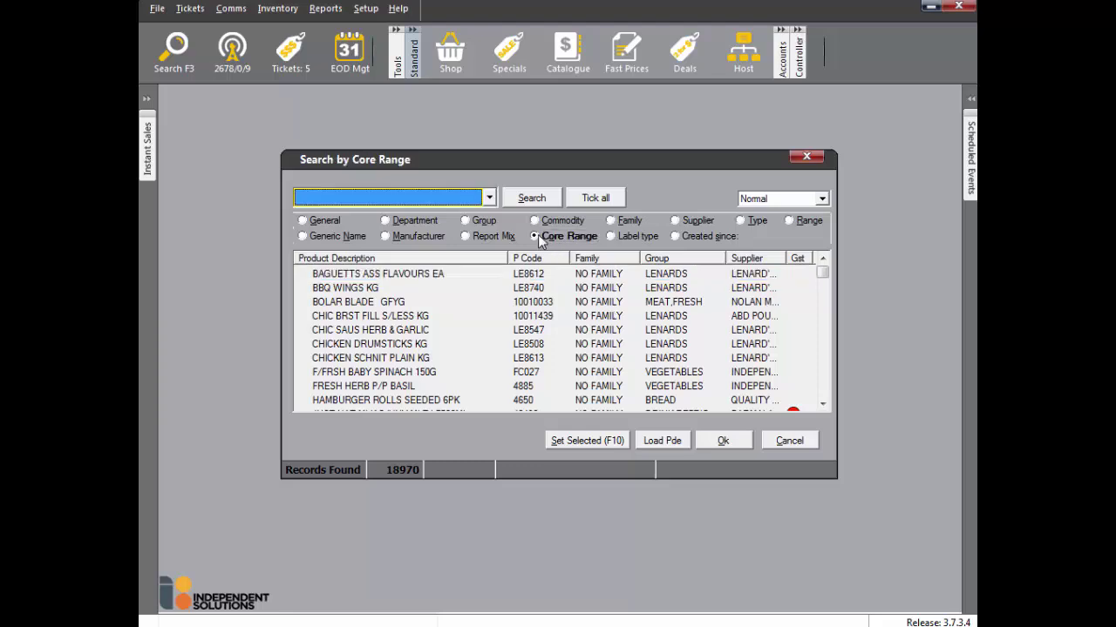
pyautogui.click(489, 200)
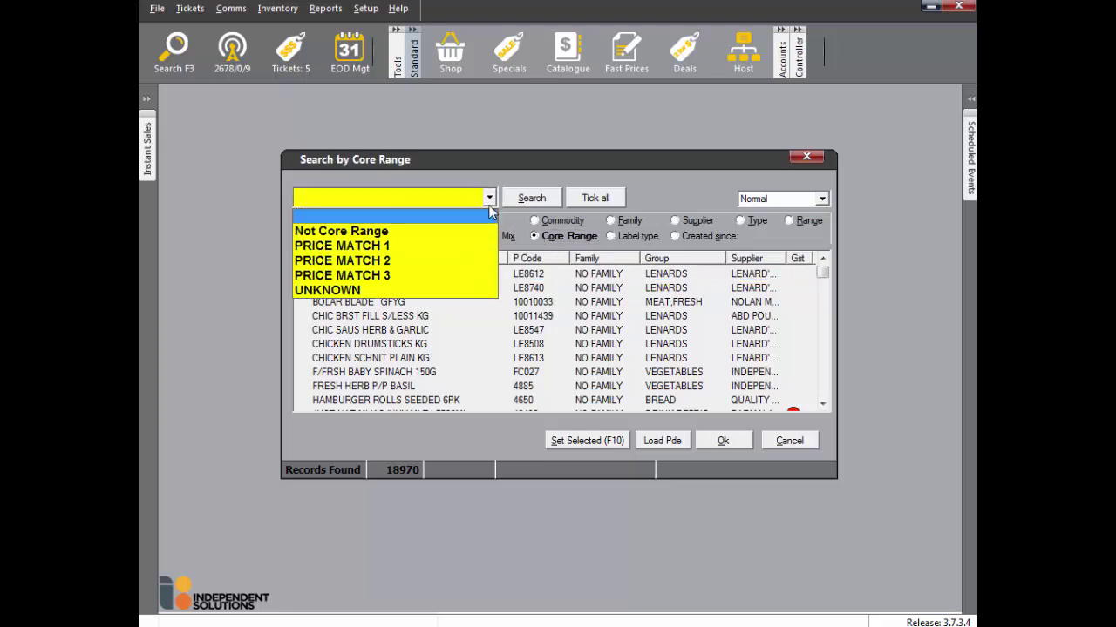
pyautogui.click(471, 246)
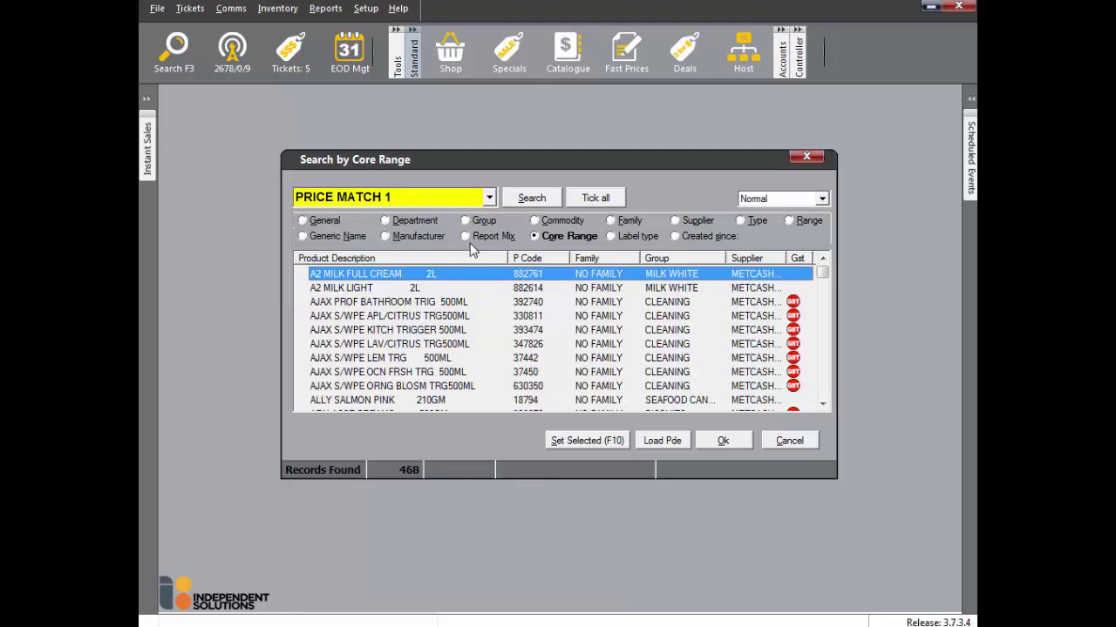
pyautogui.click(612, 202)
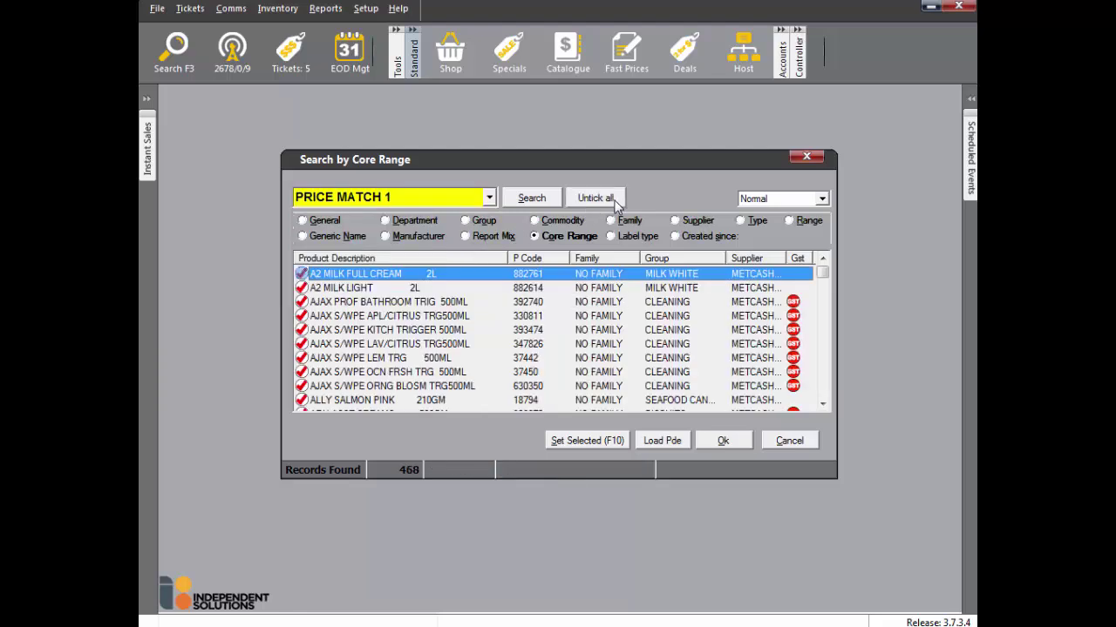
pyautogui.click(747, 442)
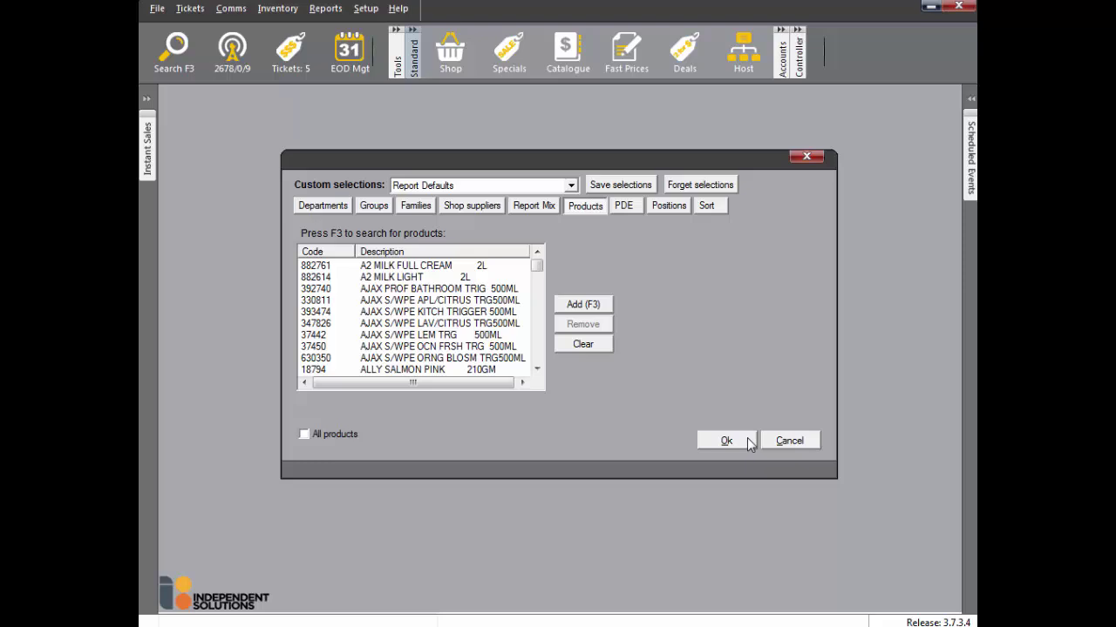
# Add every PRICE MATCH 2 core range product to the report selection
pyautogui.click(609, 305)
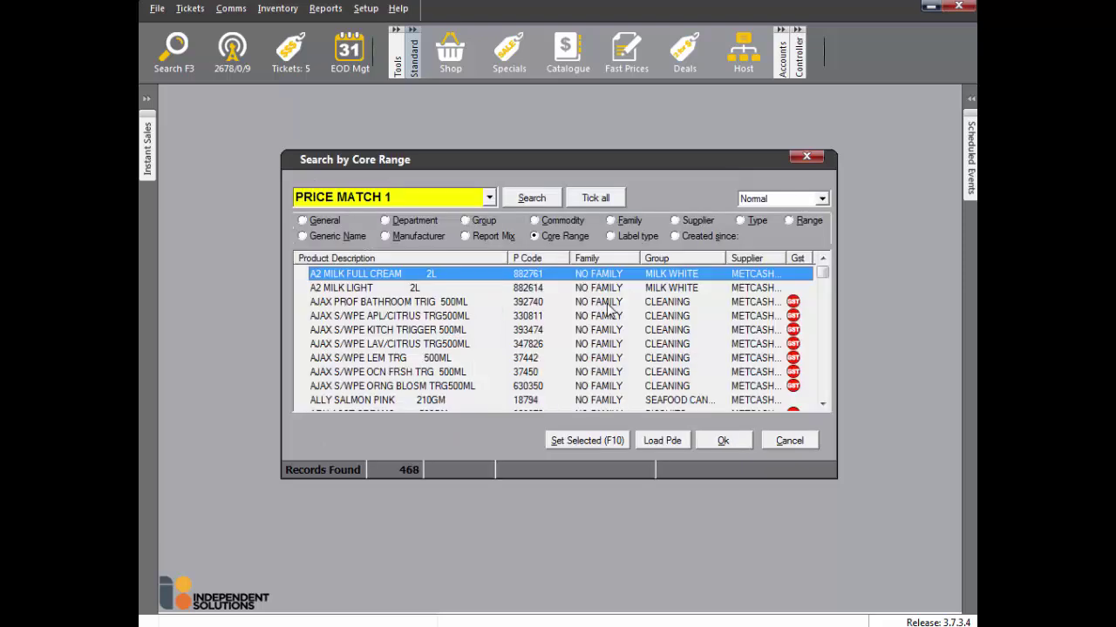
pyautogui.click(489, 199)
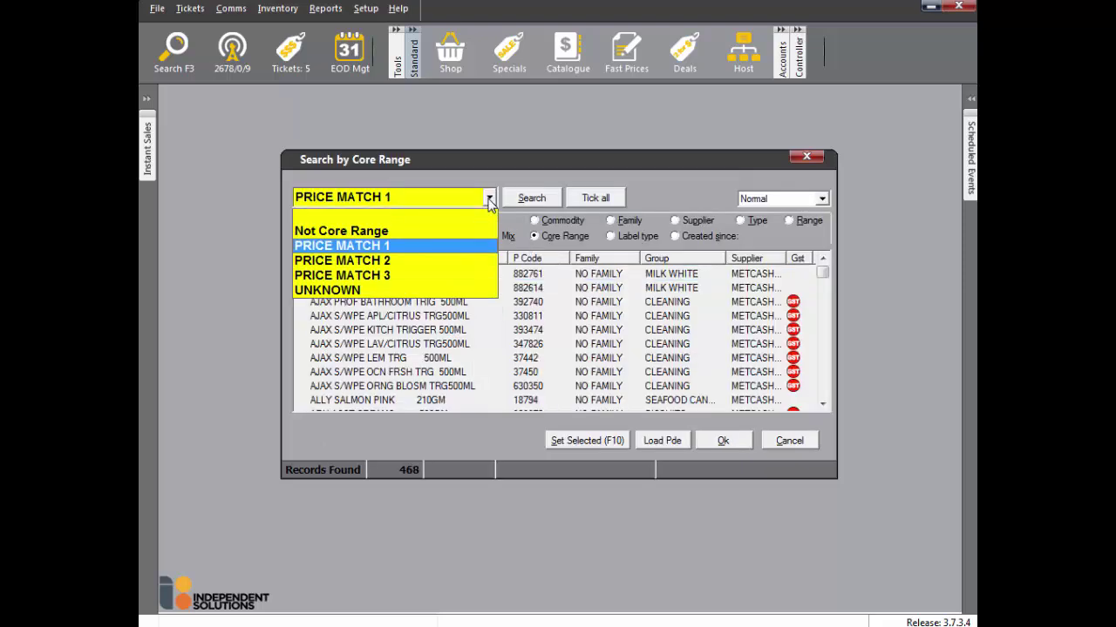
pyautogui.click(478, 267)
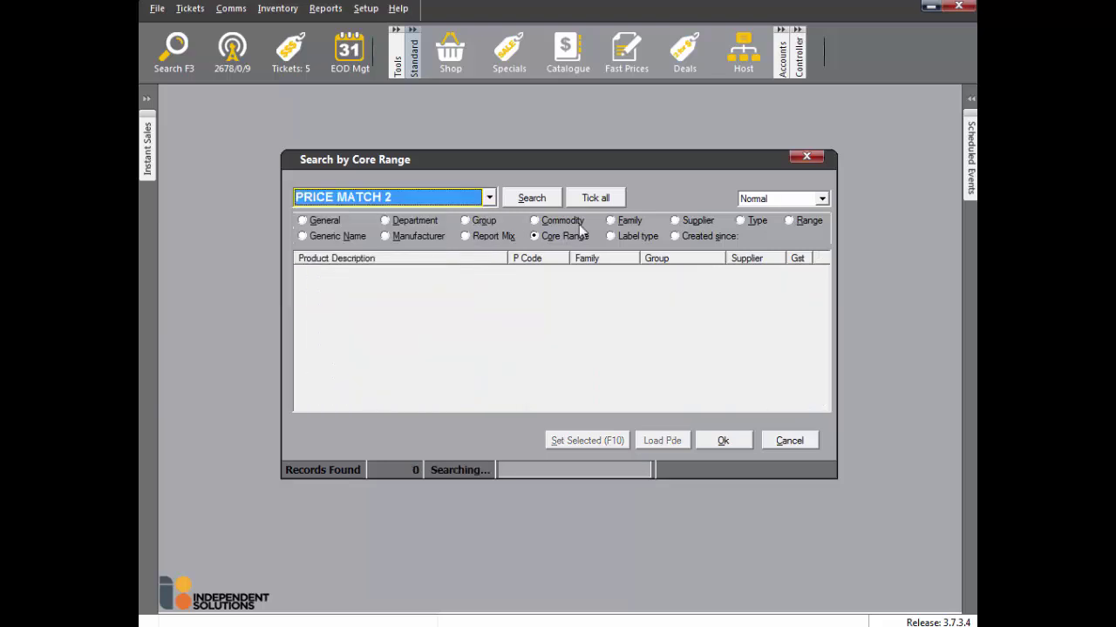
pyautogui.click(604, 198)
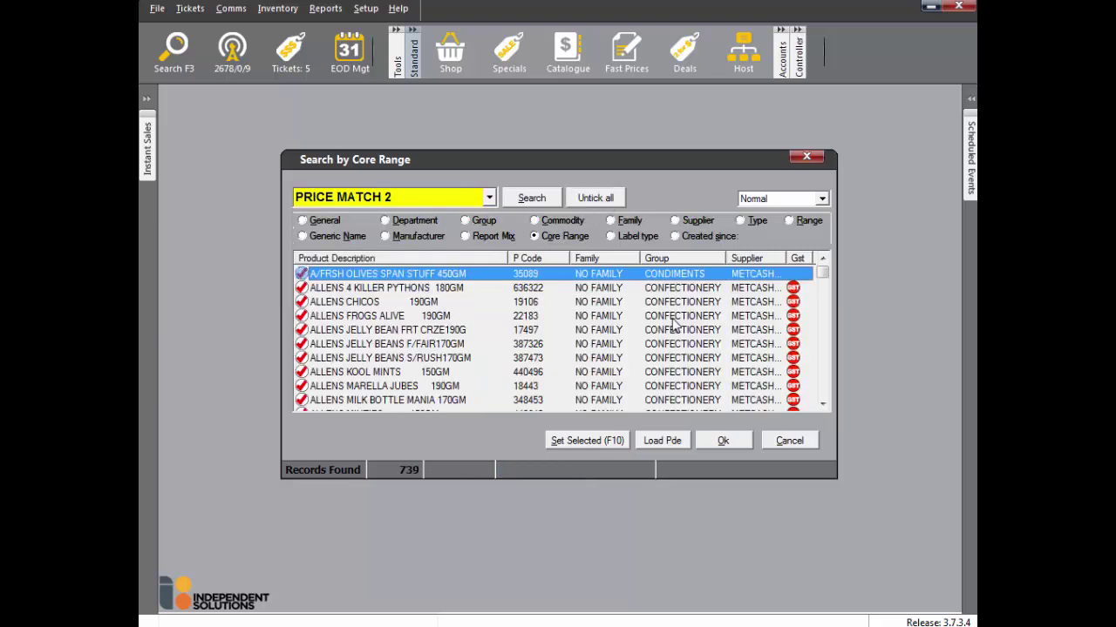
pyautogui.click(729, 441)
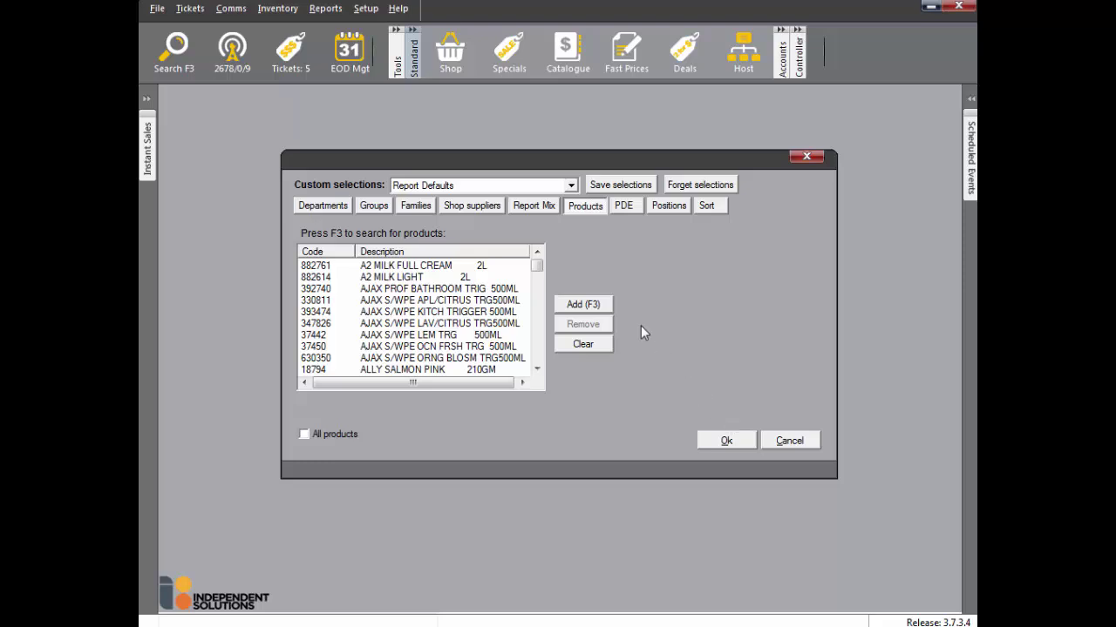
# Add all 282 PRICE MATCH 3 core range products to the report selection
pyautogui.click(583, 304)
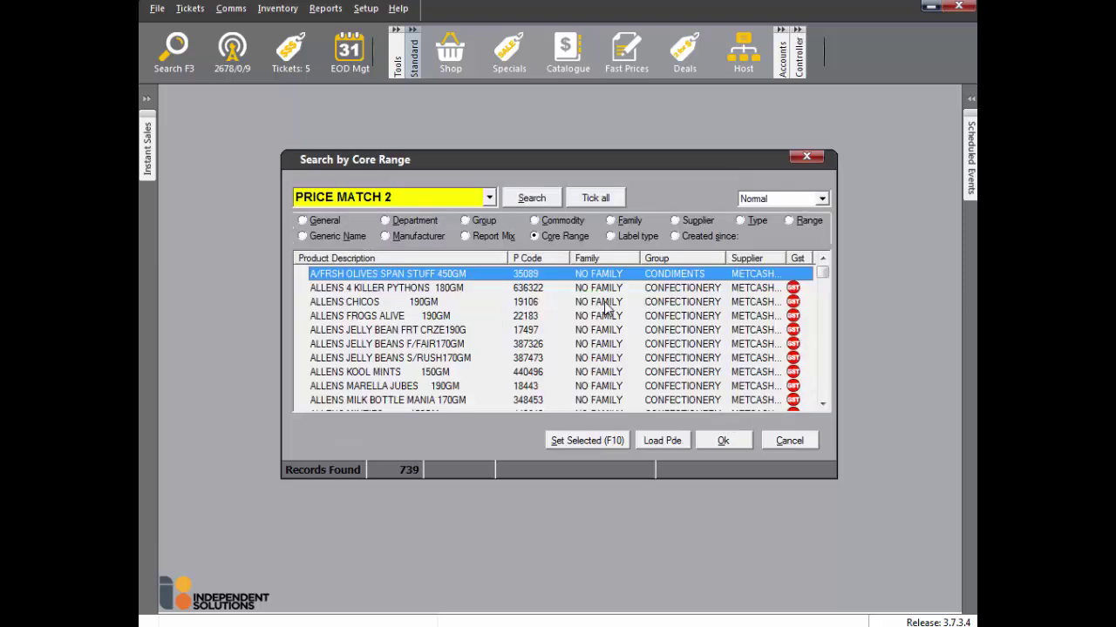
pyautogui.click(486, 199)
pyautogui.click(473, 275)
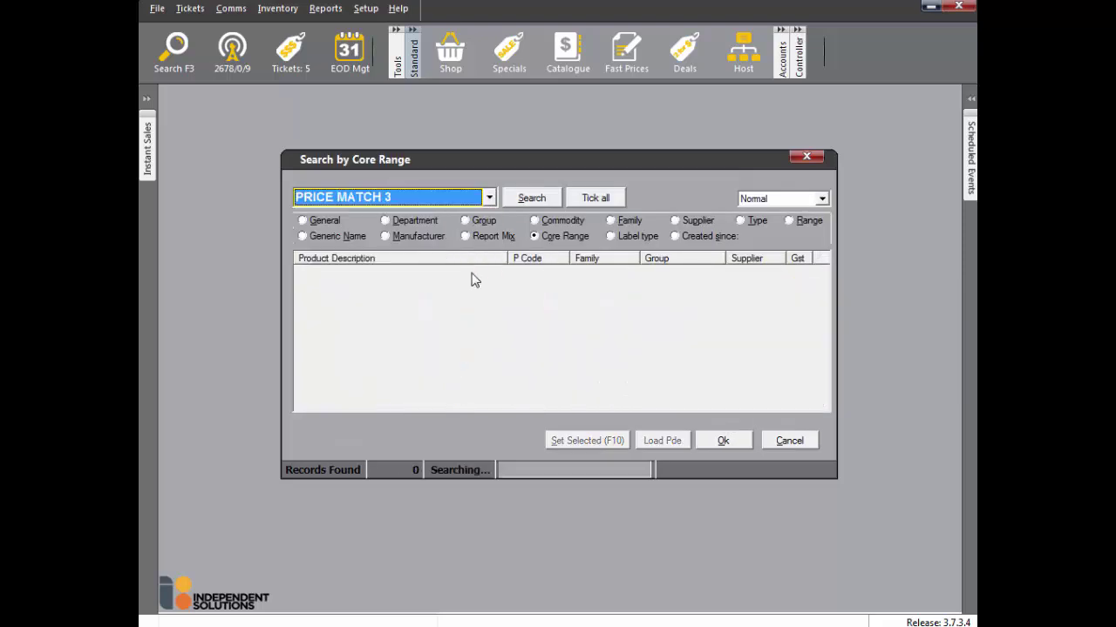
pyautogui.click(600, 200)
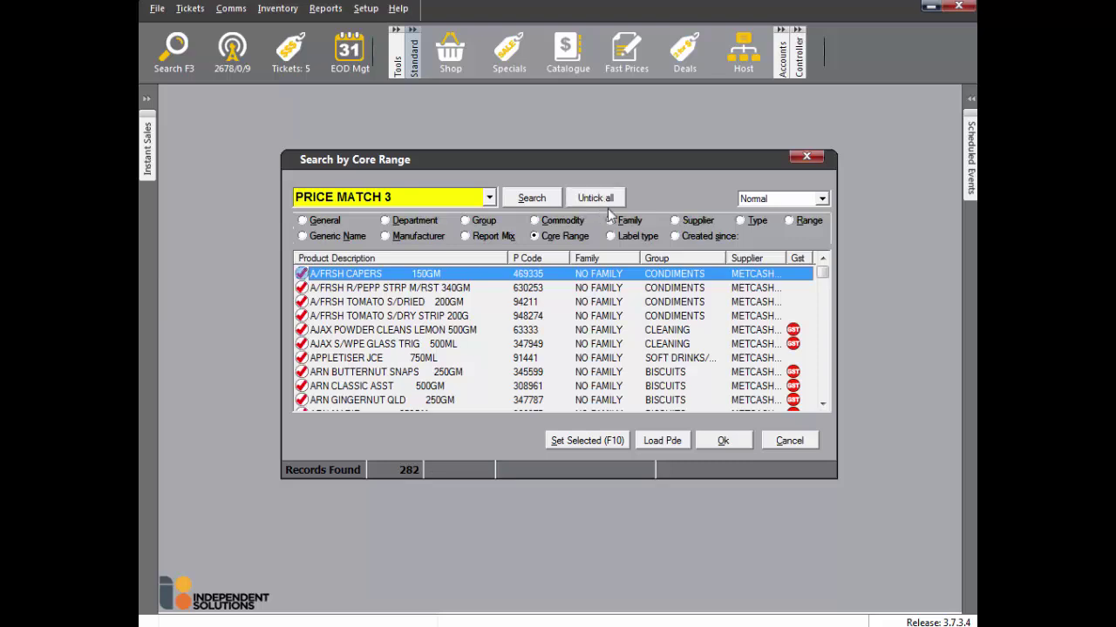
pyautogui.click(742, 440)
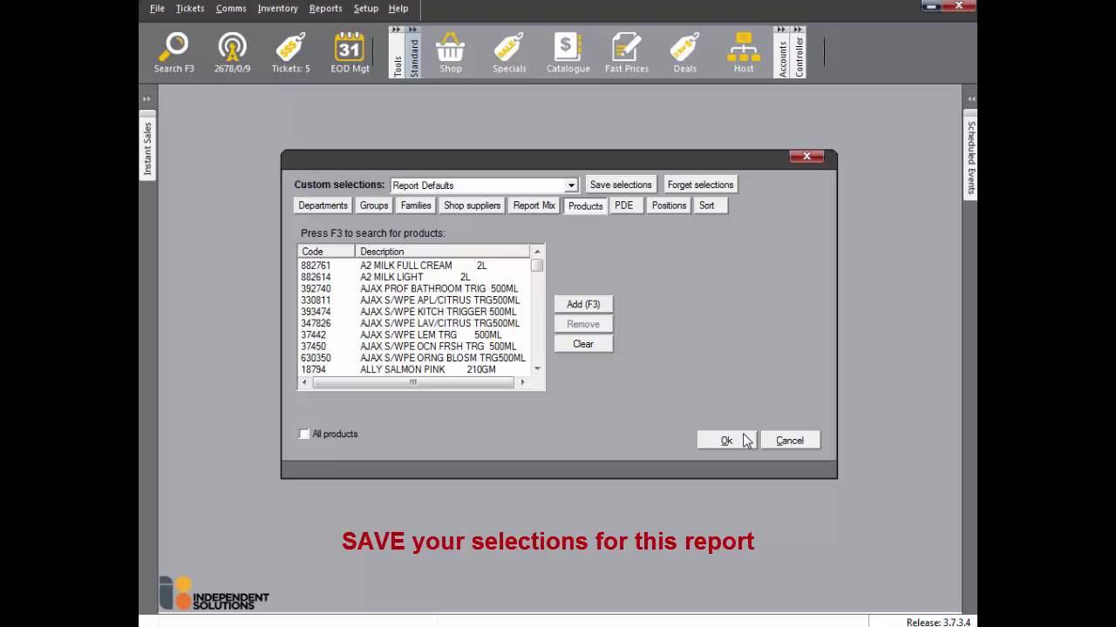
# Save the current report selections under the name 'Price Match Products'
pyautogui.click(613, 189)
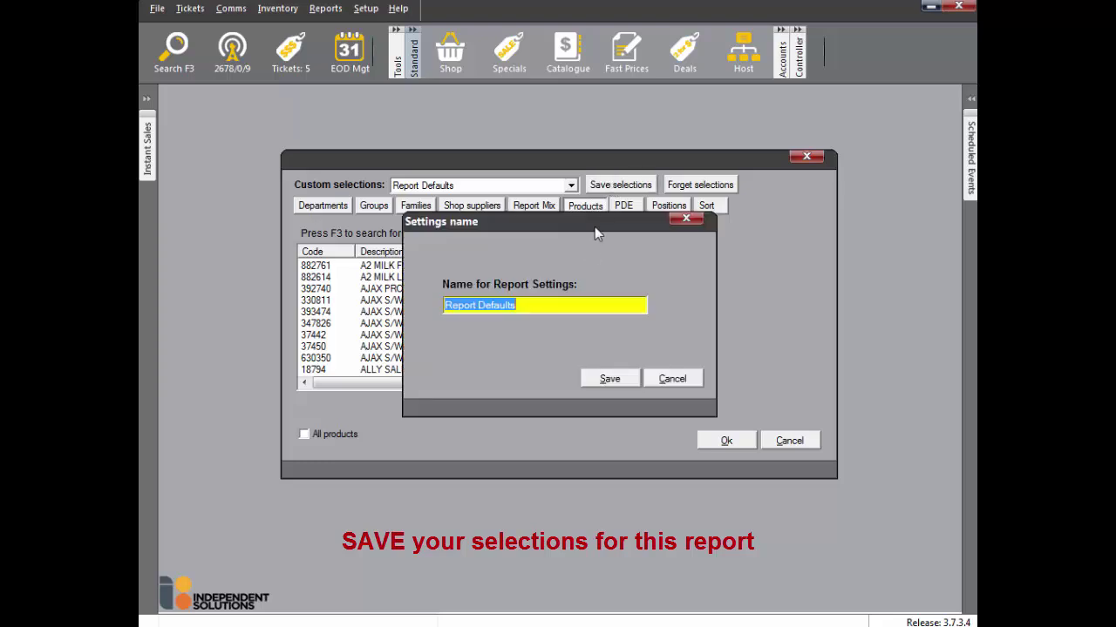
pyautogui.click(515, 312)
pyautogui.hotkey('ctrl', 'a')
pyautogui.write('Price Match Products')
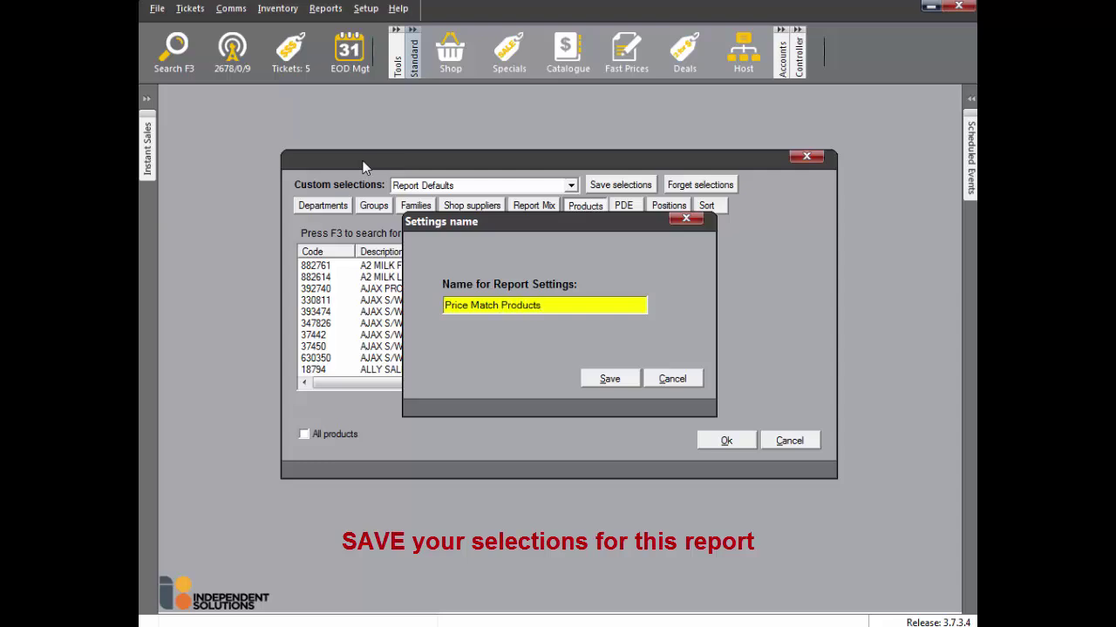
pyautogui.click(613, 386)
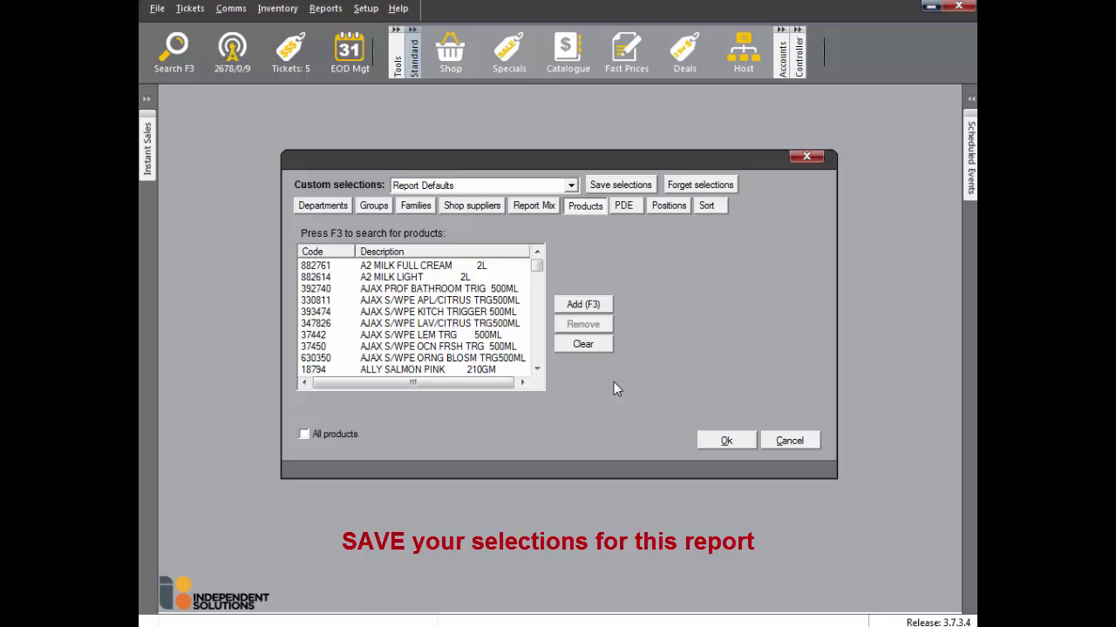
# Choose 'Price Match Products' as the custom selection and confirm the report
pyautogui.click(571, 185)
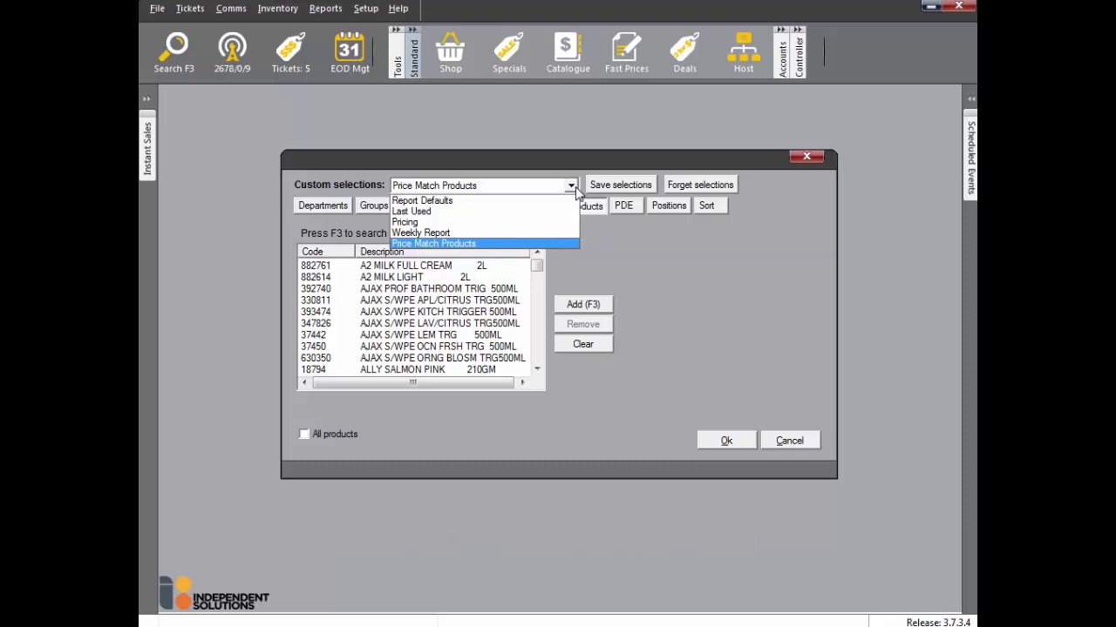
pyautogui.click(575, 187)
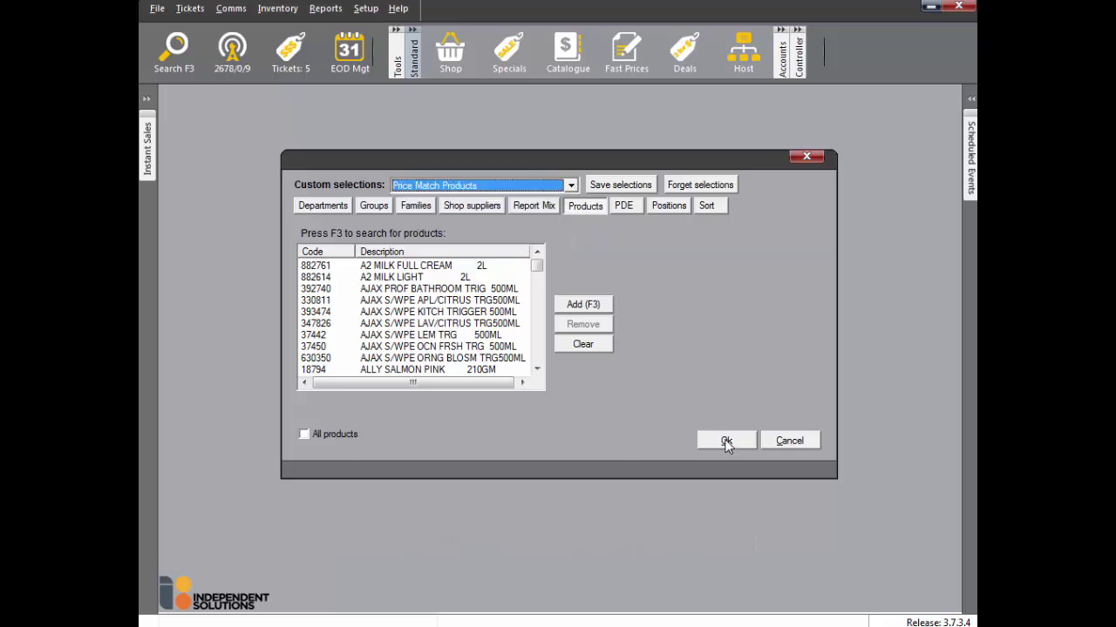
pyautogui.click(726, 442)
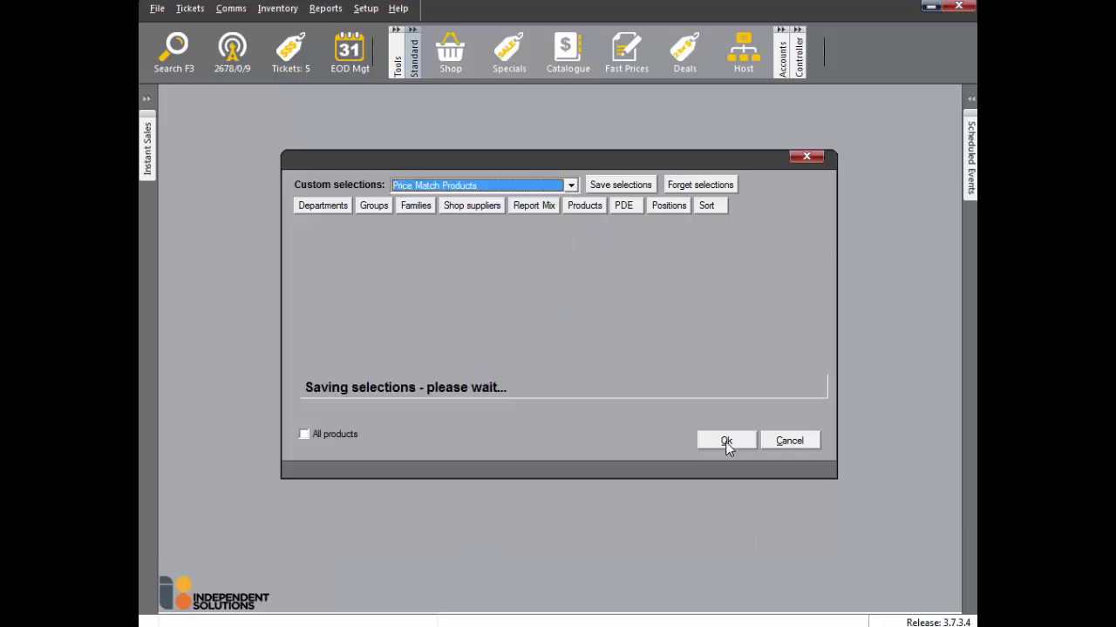